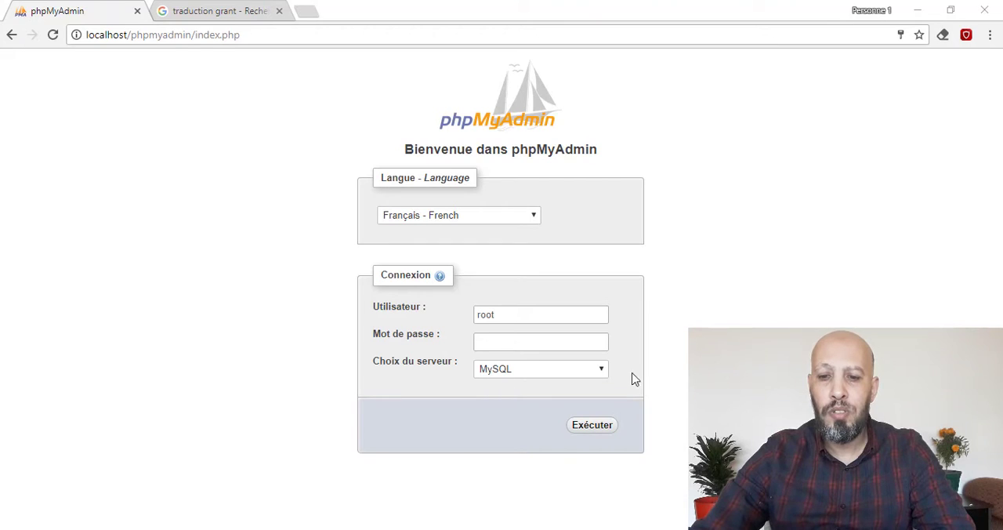
- Log in as root and open the user table of the mysql database
{"action": "left_click", "coordinate": [597, 429]}
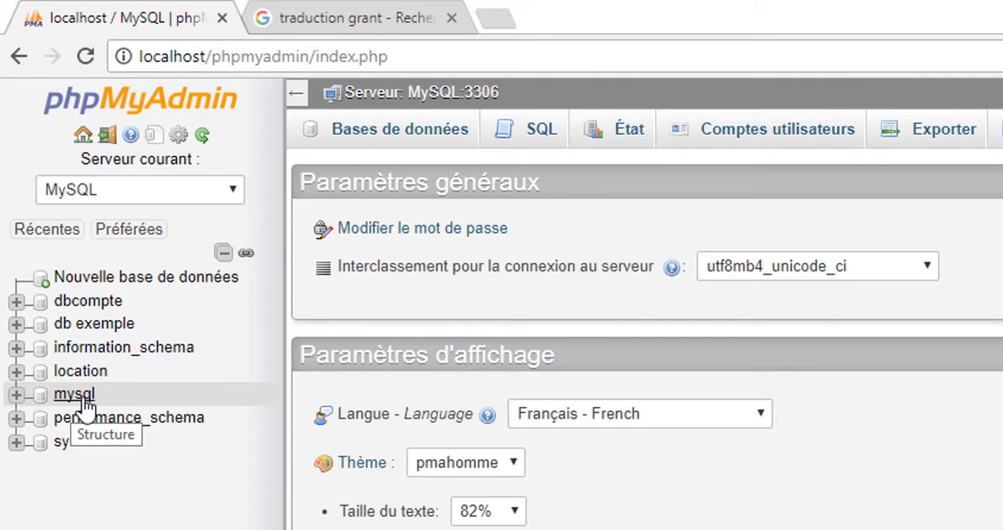
{"action": "left_click", "coordinate": [74, 396]}
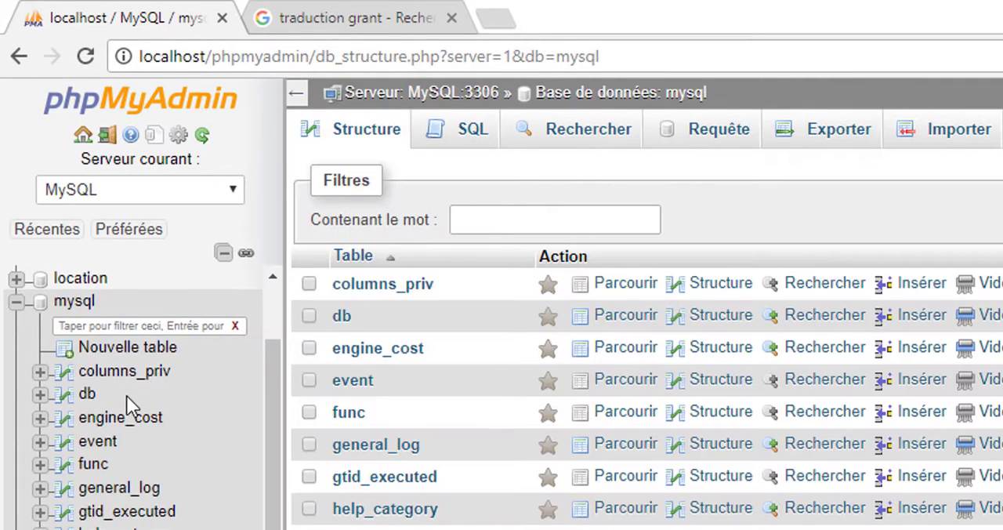
{"action": "scroll", "coordinate": [129, 407], "scroll_direction": "down", "scroll_amount": 4}
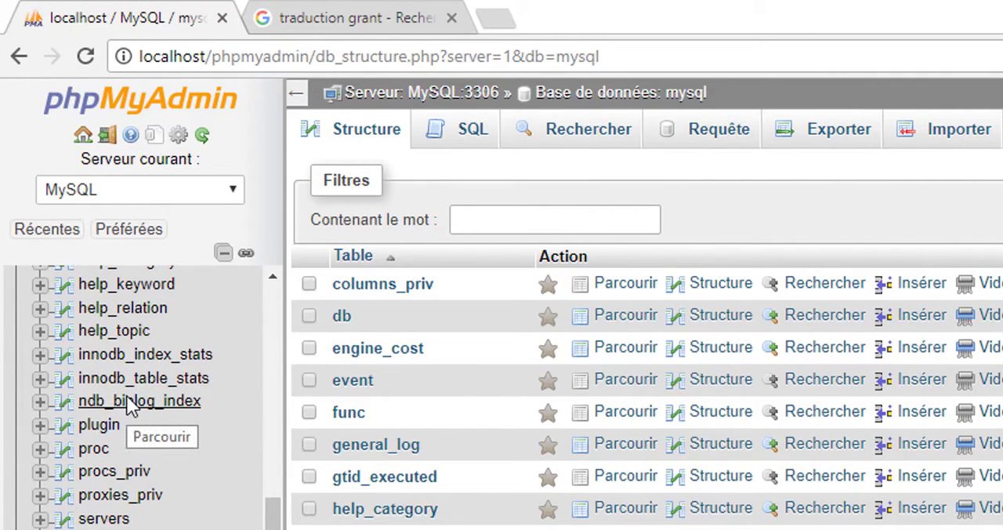
{"action": "scroll", "coordinate": [129, 407], "scroll_direction": "down", "scroll_amount": 3}
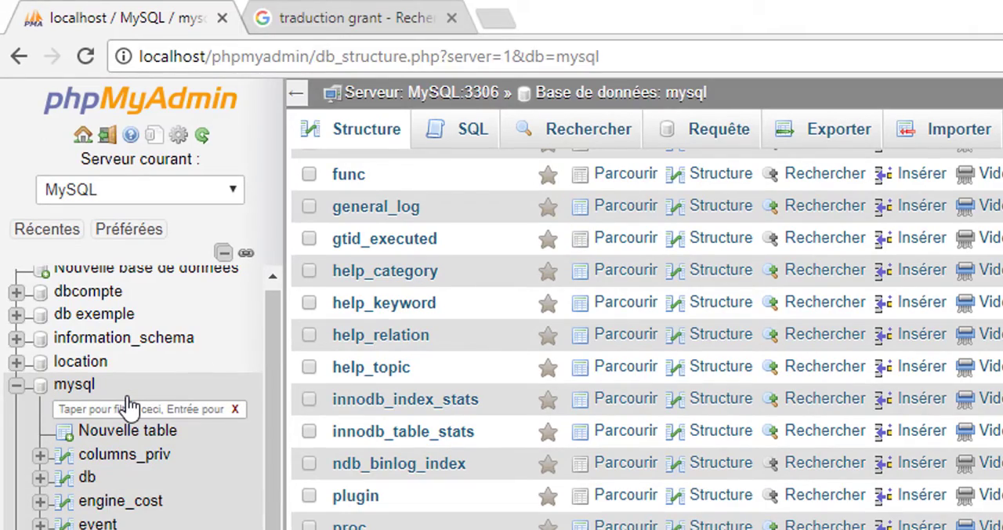
{"action": "scroll", "coordinate": [84, 493], "scroll_direction": "down", "scroll_amount": 5}
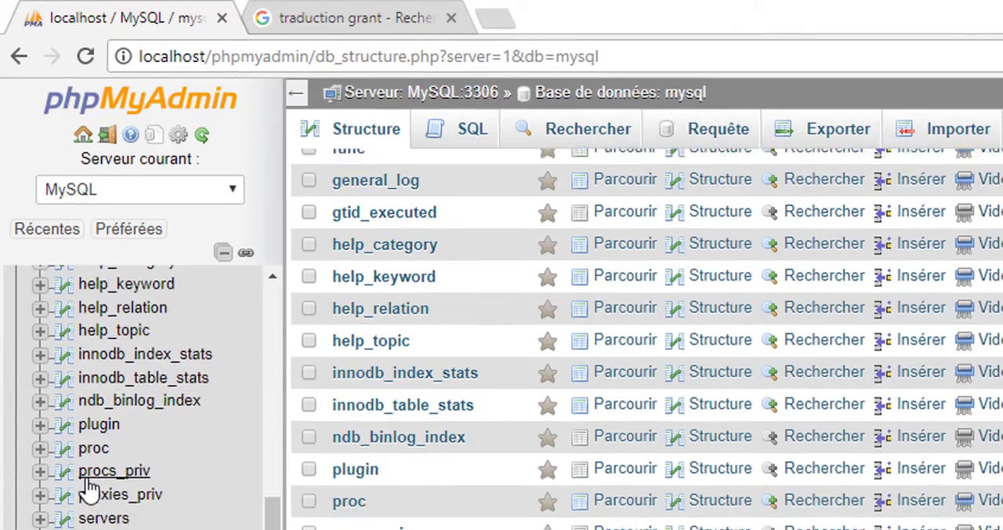
{"action": "scroll", "coordinate": [89, 489], "scroll_direction": "down", "scroll_amount": 3}
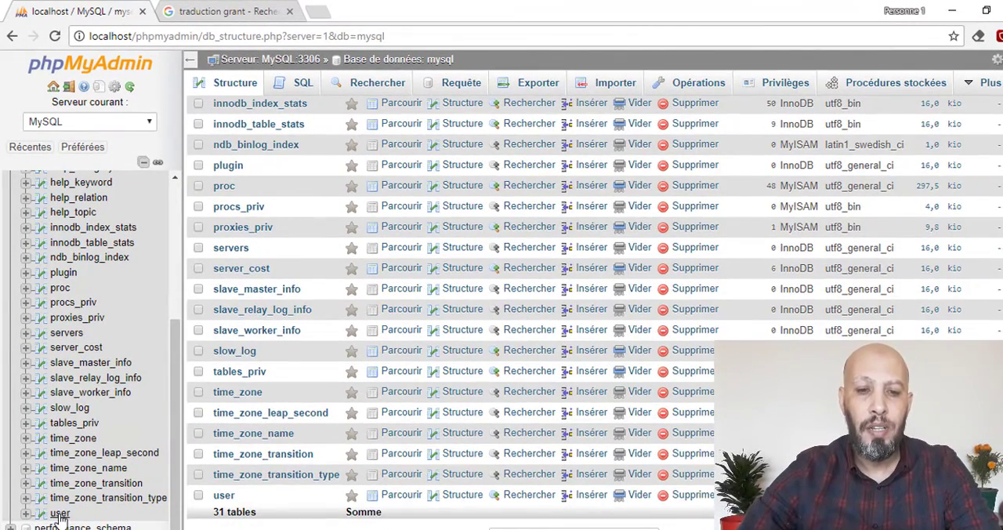
{"action": "left_click", "coordinate": [60, 513]}
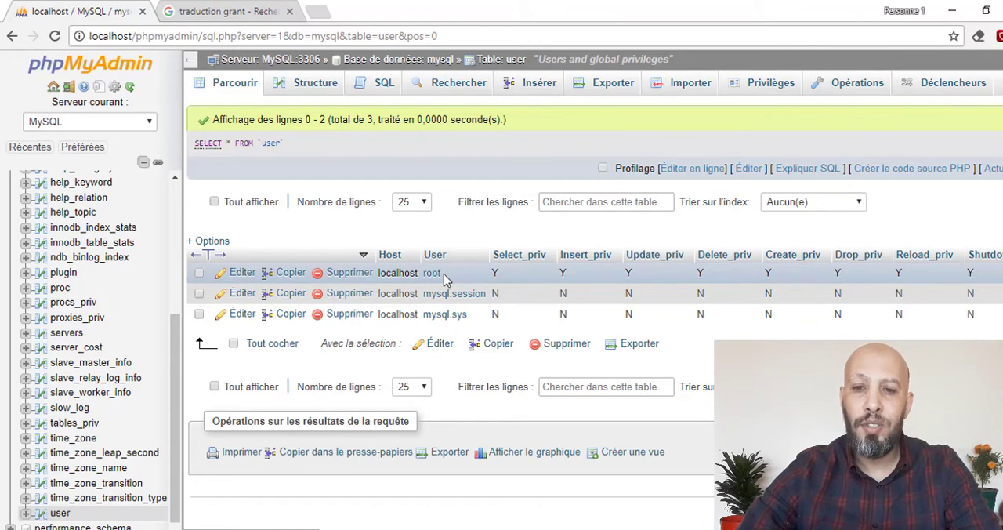
- Start a new row in the user table with Host localhost and User admin
{"action": "left_click", "coordinate": [535, 82]}
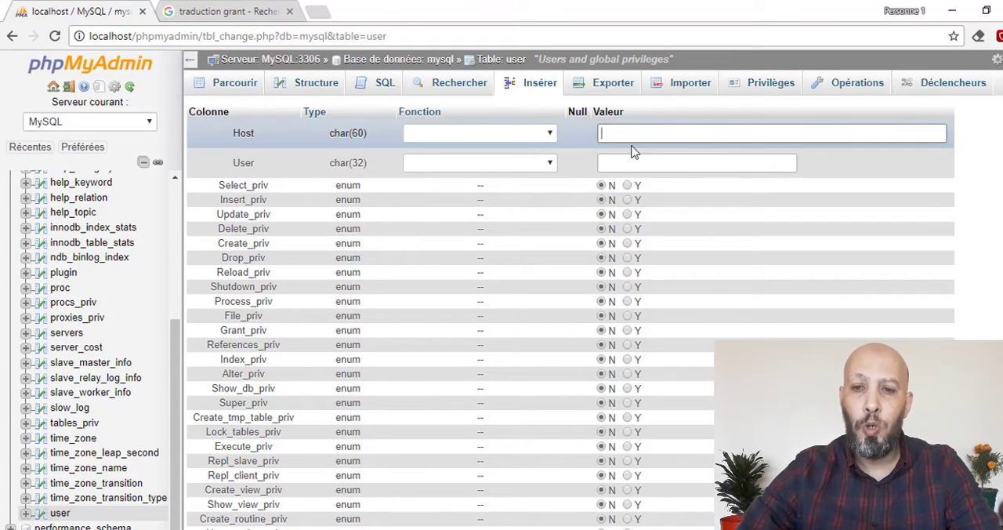
{"action": "type", "text": "l"}
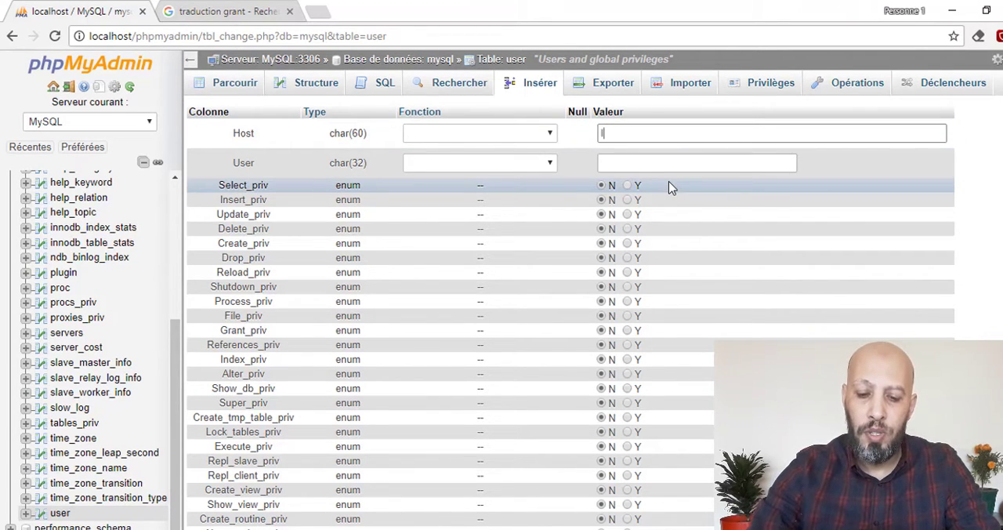
{"action": "type", "text": "ocalhos"}
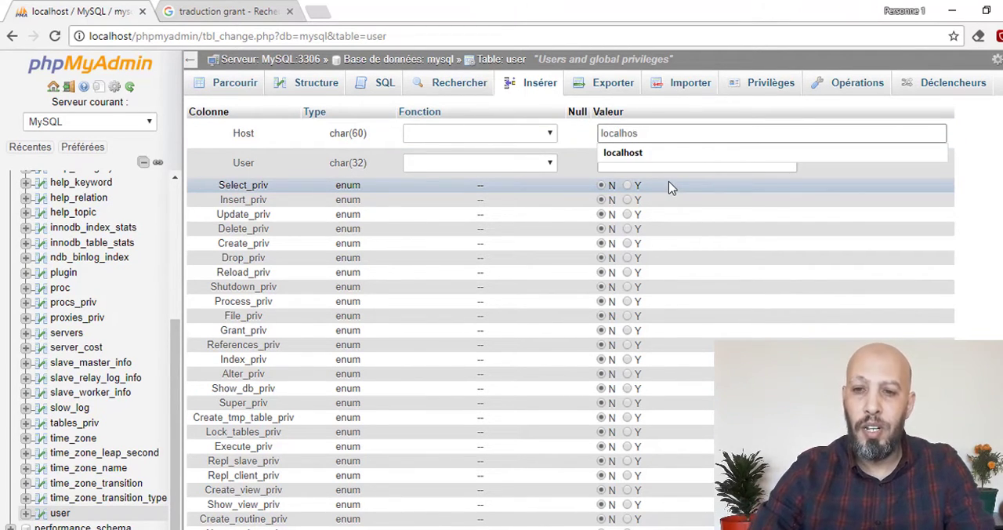
{"action": "type", "text": "t"}
{"action": "key", "text": "Tab"}
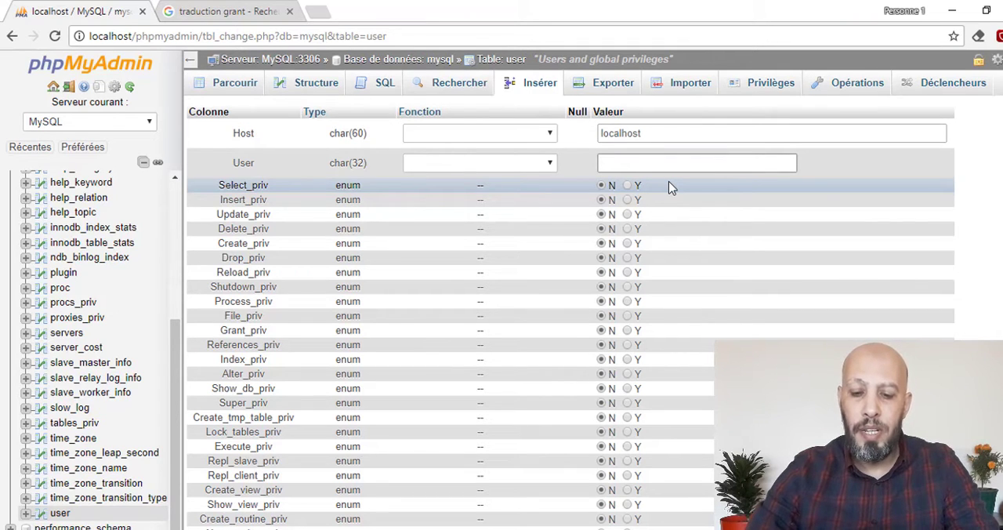
{"action": "type", "text": "admin"}
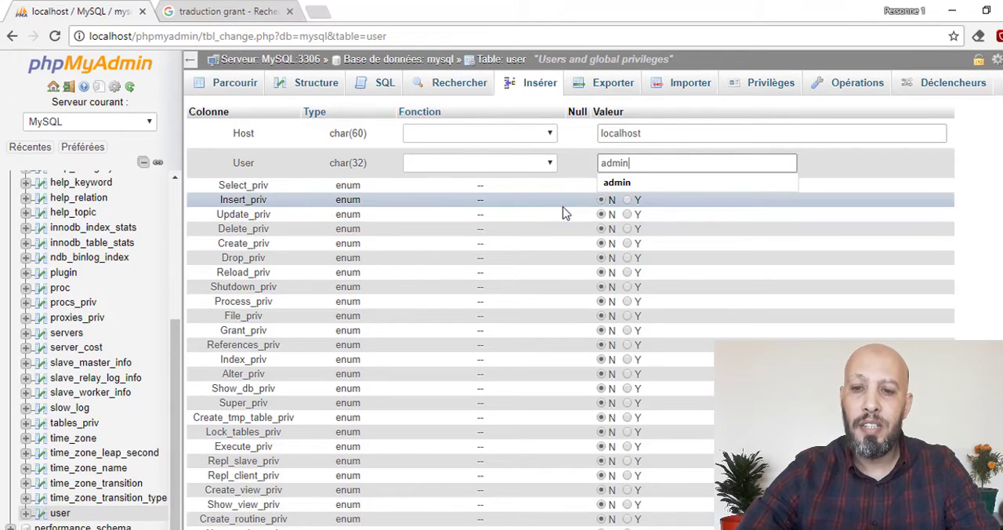
- Set the select, insert, update, delete, create, drop, reload, index and alter privileges to Y, insert the row and browse the user table
{"action": "left_click", "coordinate": [635, 199]}
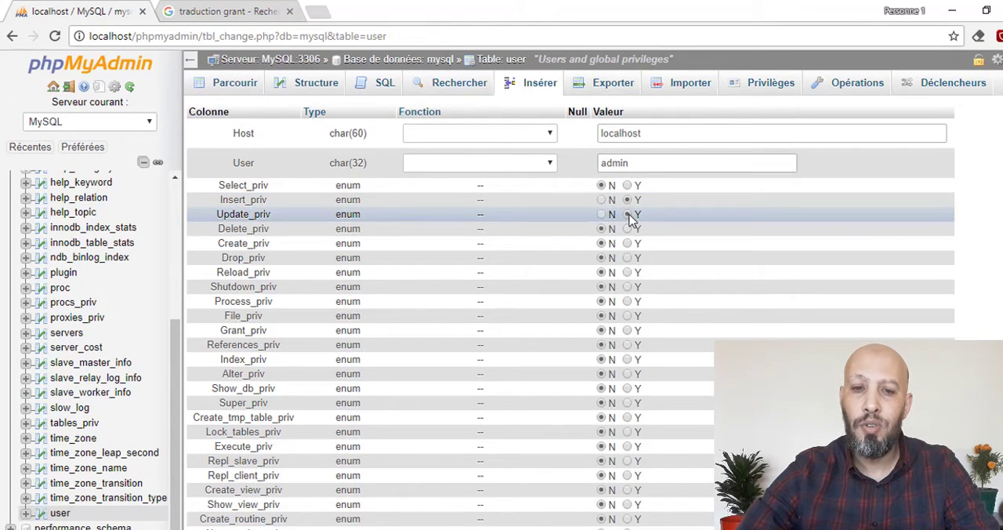
{"action": "left_click", "coordinate": [627, 229]}
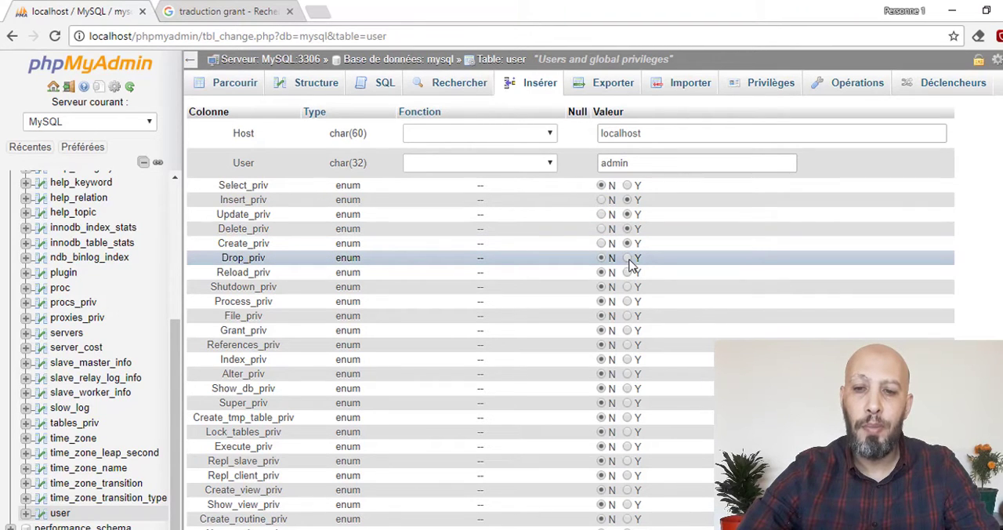
{"action": "left_click", "coordinate": [632, 257]}
{"action": "left_click", "coordinate": [628, 274]}
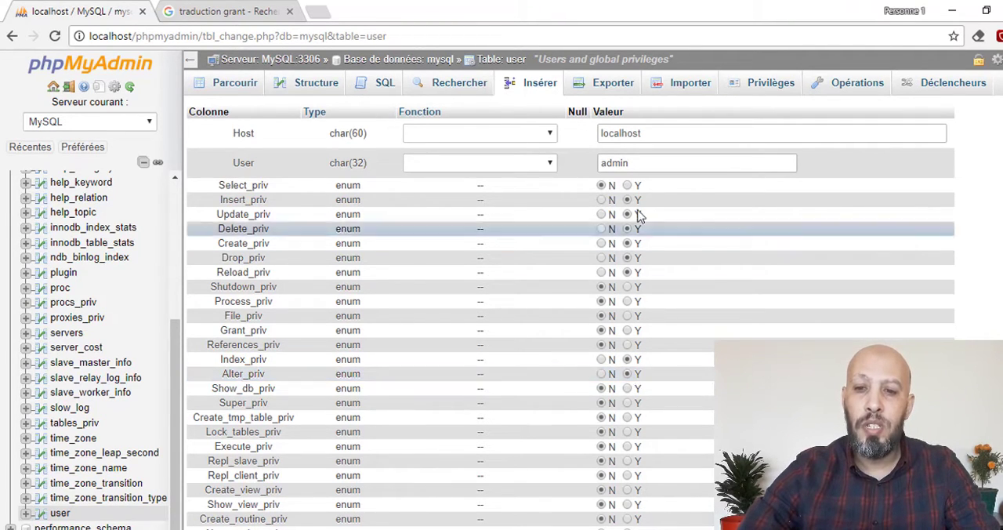
{"action": "left_click", "coordinate": [628, 185]}
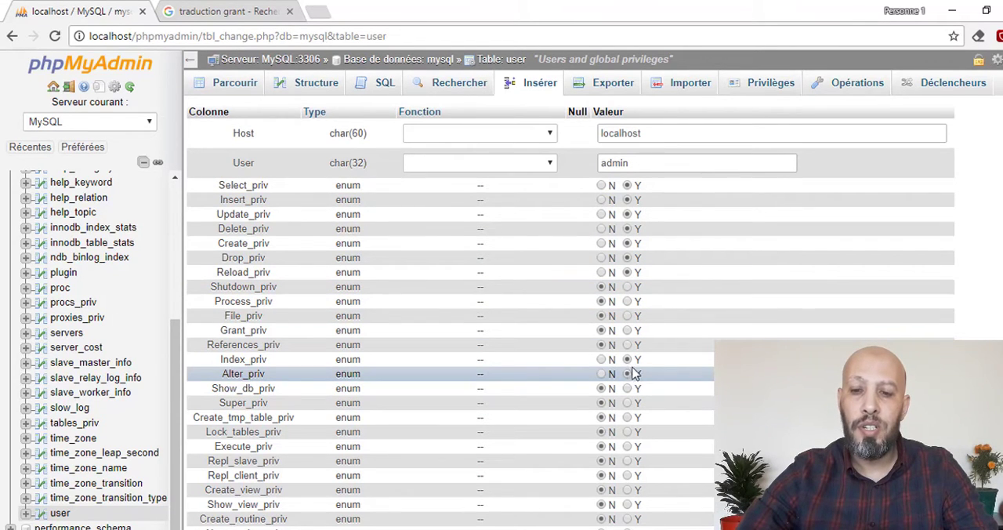
{"action": "scroll", "coordinate": [649, 345], "scroll_direction": "down", "scroll_amount": 9}
{"action": "scroll", "coordinate": [654, 366], "scroll_direction": "down", "scroll_amount": 4}
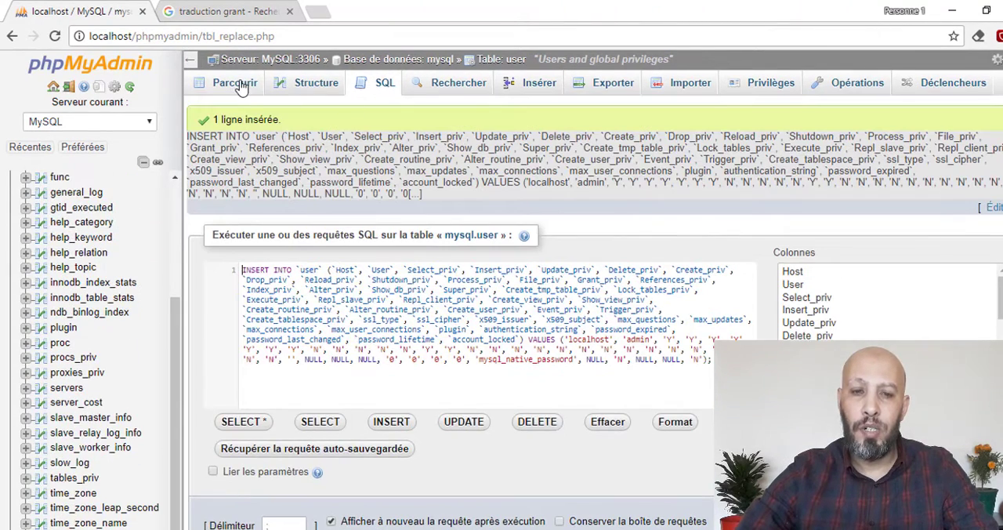
{"action": "left_click", "coordinate": [235, 84]}
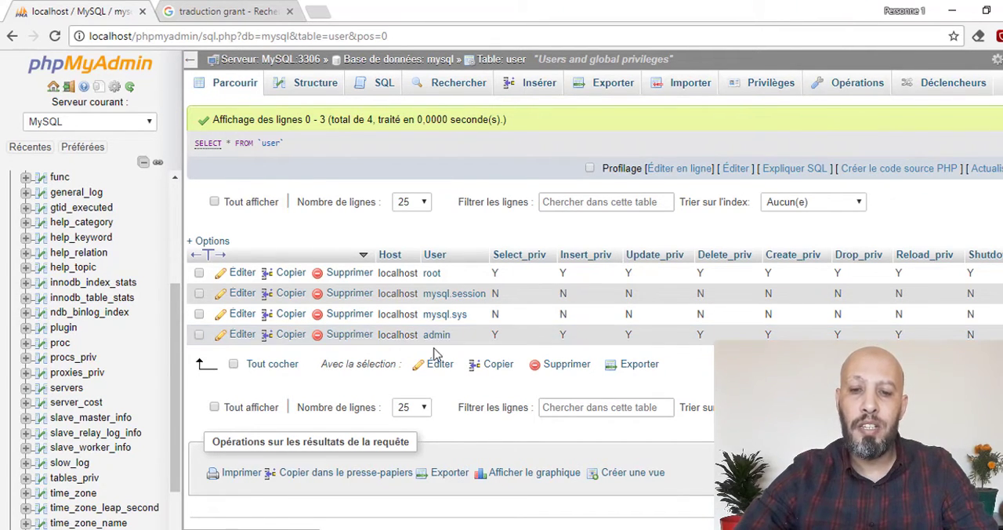
- Log out of phpMyAdmin and restart all WampServer services
{"action": "left_click", "coordinate": [68, 87]}
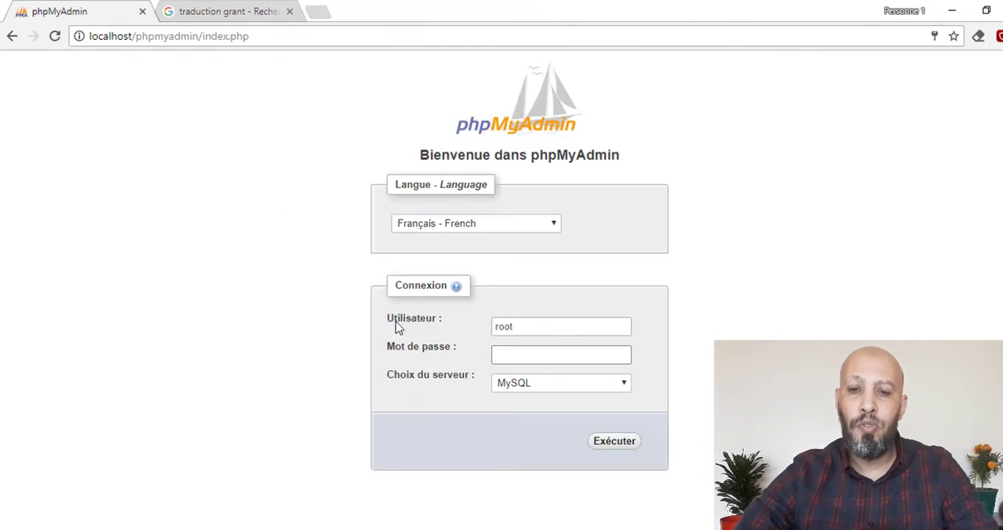
{"action": "left_click_drag", "start_coordinate": [533, 326], "coordinate": [433, 324]}
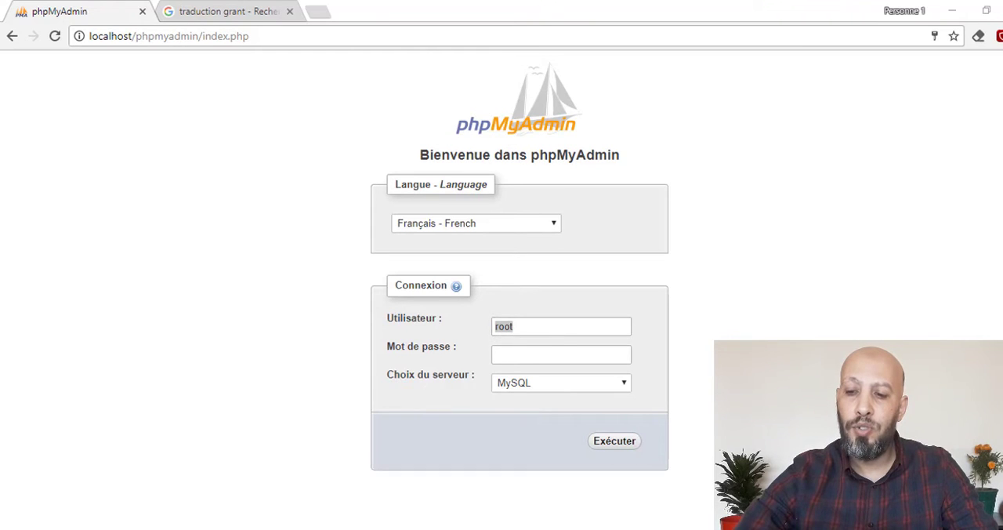
{"action": "left_click", "coordinate": [877, 509]}
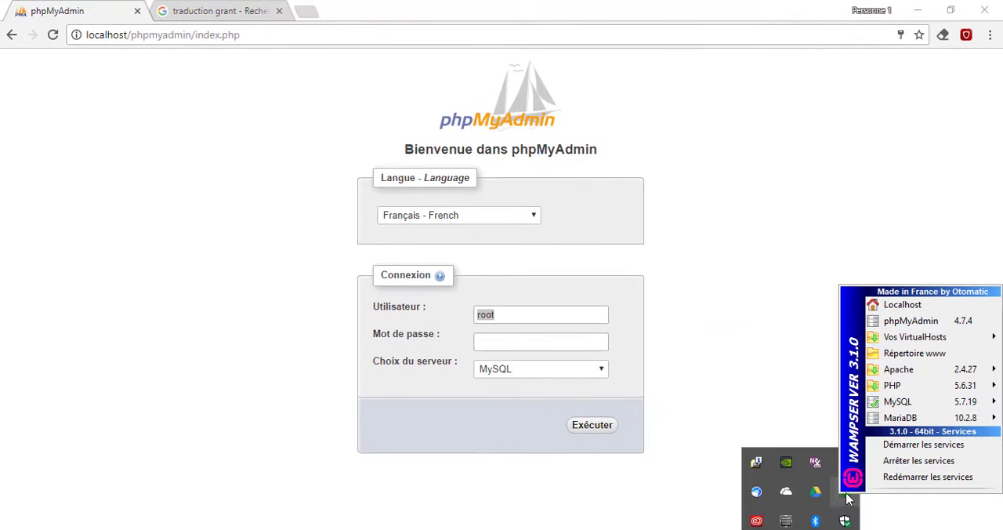
{"action": "left_click", "coordinate": [944, 480]}
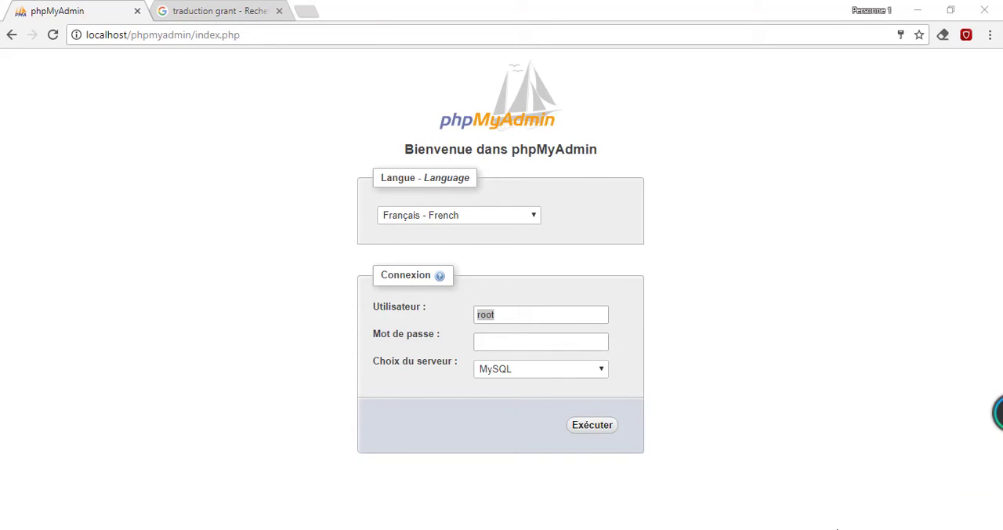
{"action": "left_click", "coordinate": [801, 529]}
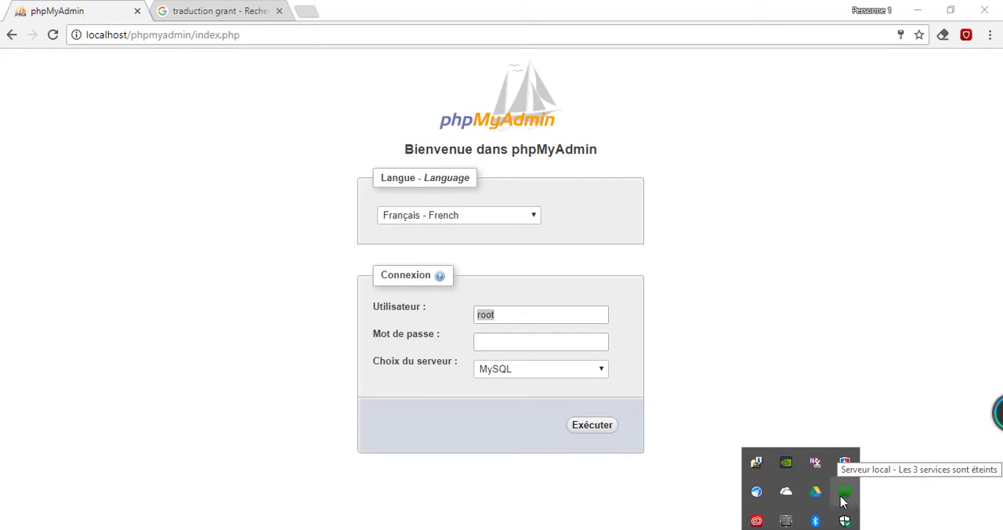
- Log in to the MySQL server as admin with the password left empty
{"action": "left_click", "coordinate": [523, 314]}
{"action": "key", "text": "ctrl+a"}
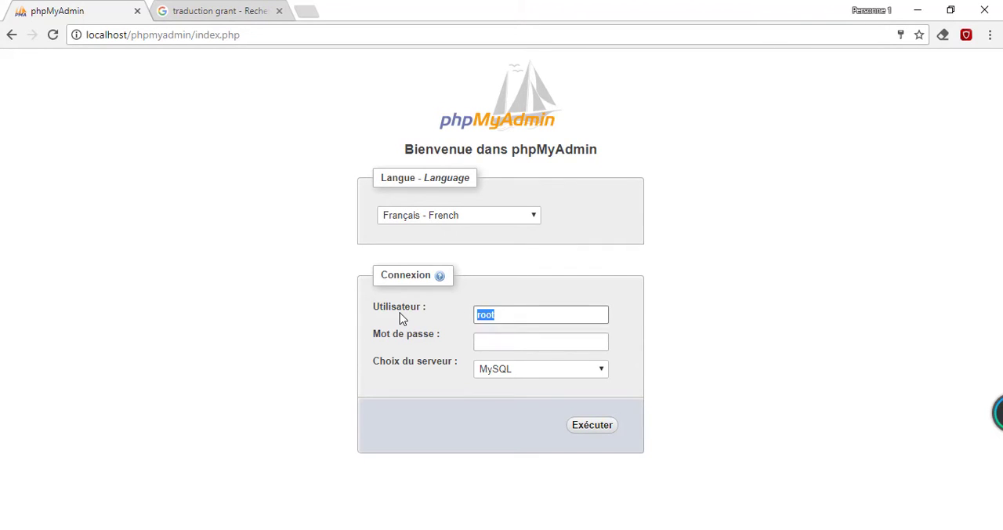
{"action": "type", "text": "admin"}
{"action": "key", "text": "Tab"}
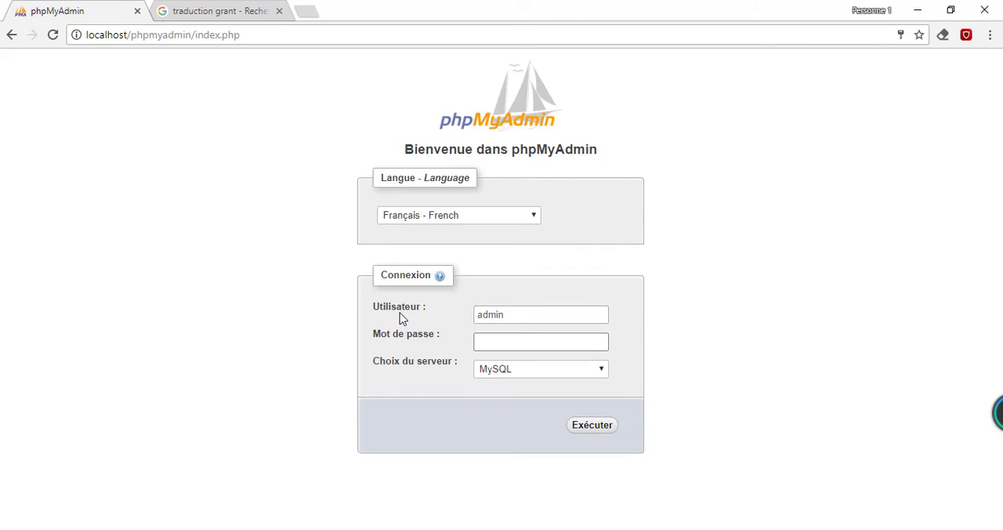
{"action": "left_click", "coordinate": [591, 427]}
{"action": "left_click", "coordinate": [591, 426]}
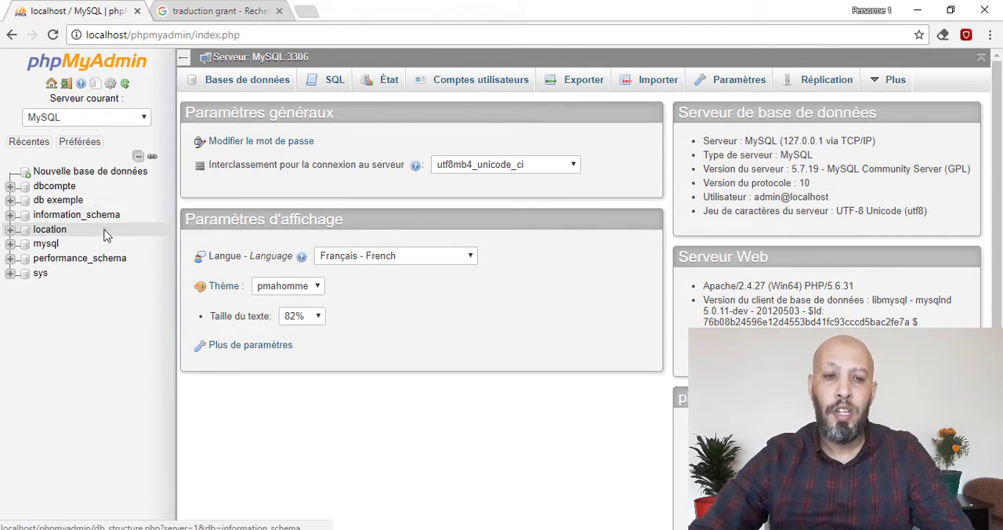
- Create a new database named testBD with the default collation
{"action": "left_click", "coordinate": [115, 173]}
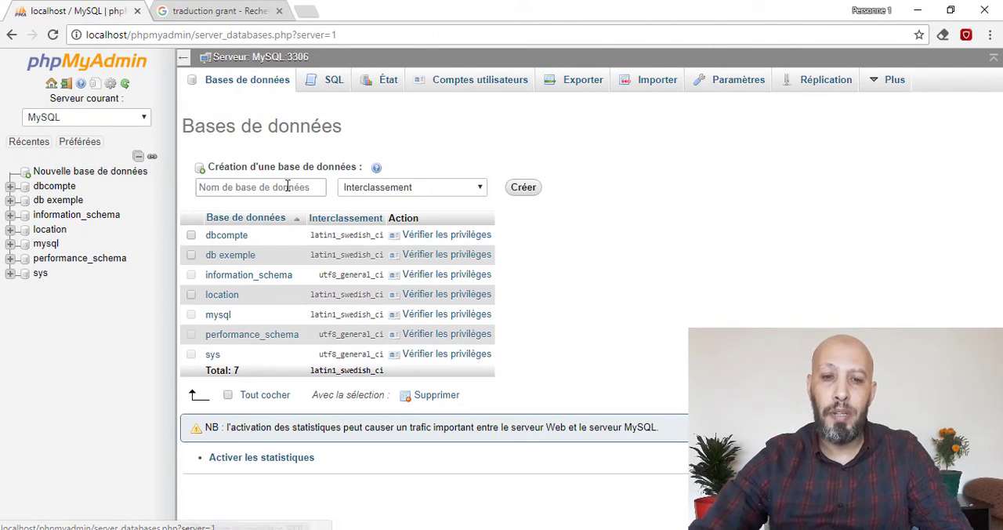
{"action": "left_click", "coordinate": [246, 187]}
{"action": "type", "text": "test"}
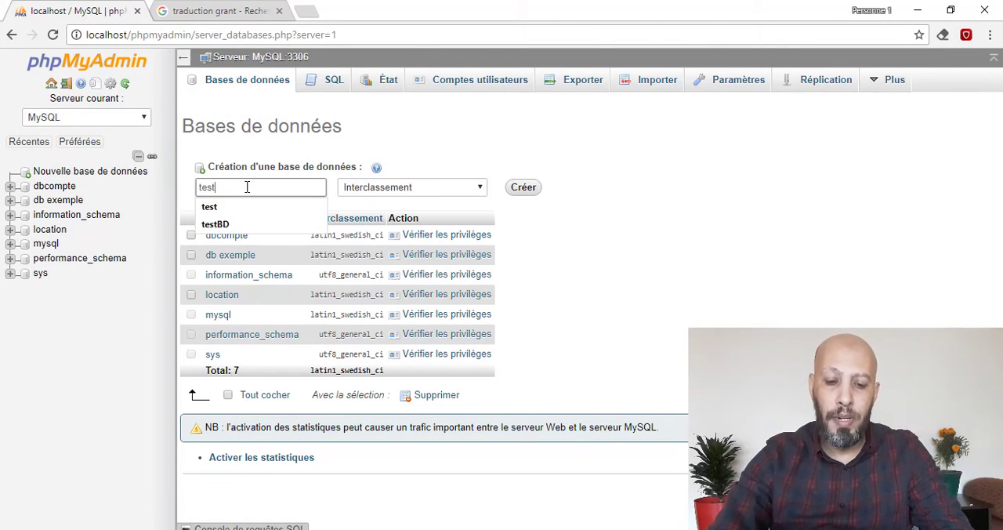
{"action": "type", "text": "BD"}
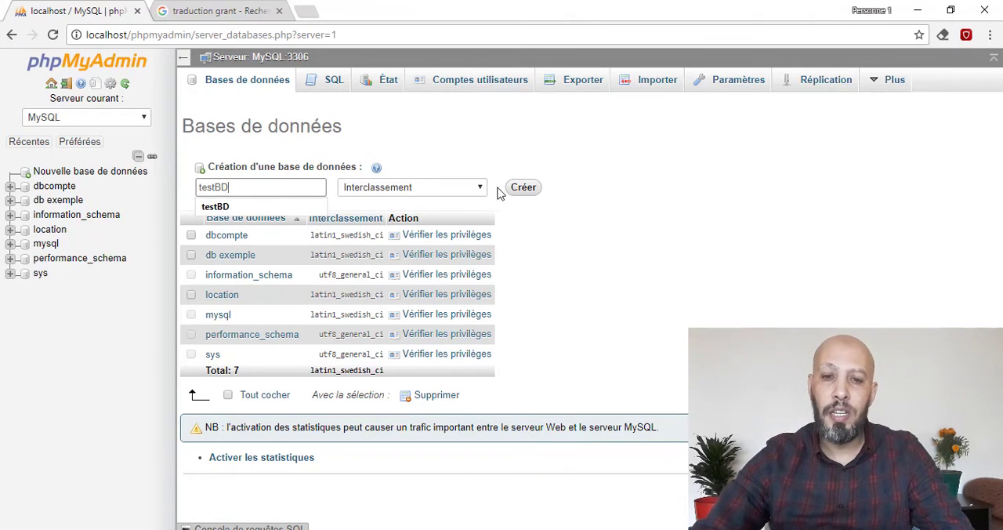
{"action": "left_click", "coordinate": [521, 187]}
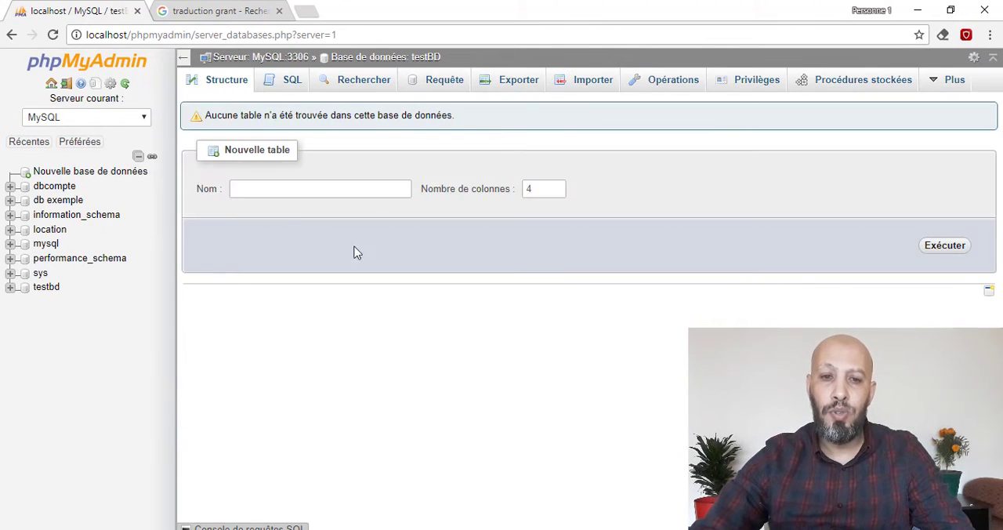
- Start a new table named table with 2 columns in the testbd database
{"action": "left_click", "coordinate": [51, 290]}
{"action": "left_click", "coordinate": [257, 196]}
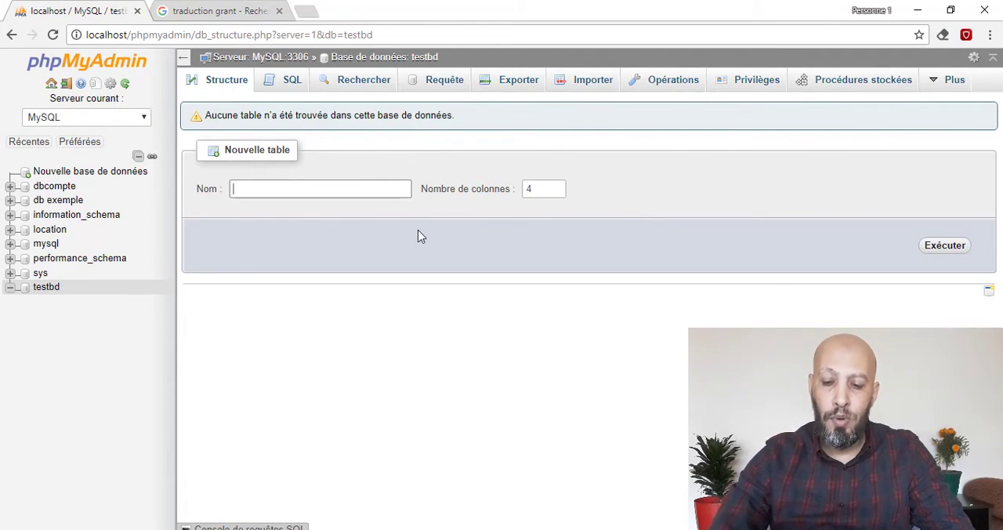
{"action": "type", "text": "table"}
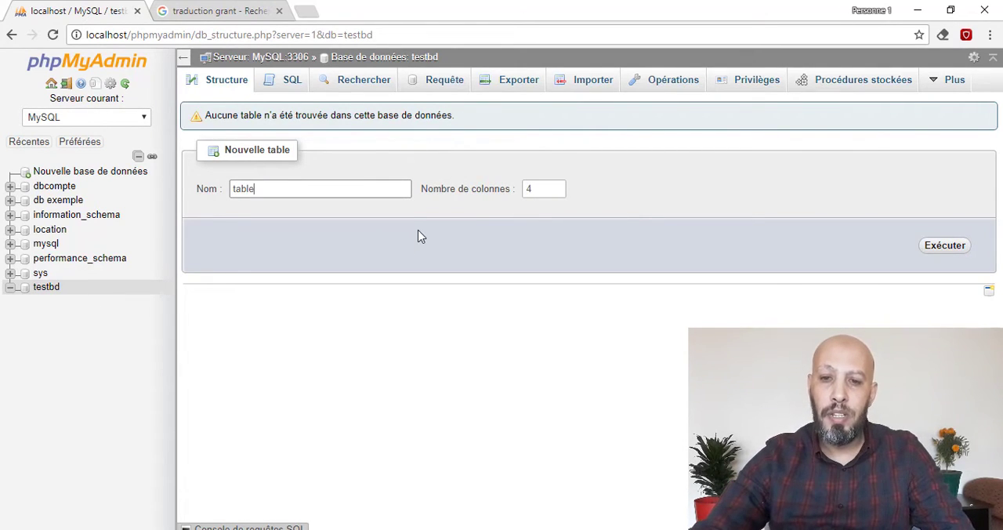
{"action": "double_click", "coordinate": [549, 188]}
{"action": "type", "text": "2"}
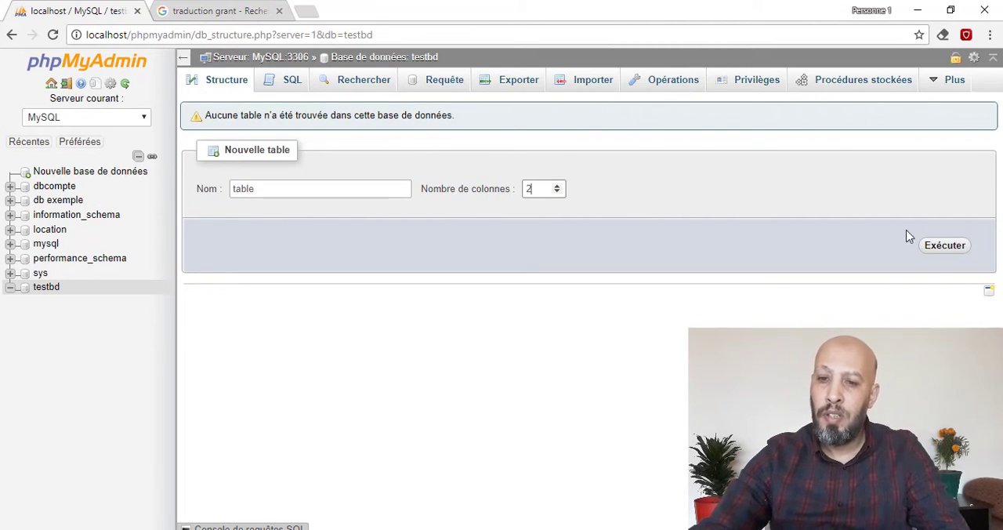
{"action": "left_click", "coordinate": [943, 248]}
- Name the two columns id and Nom, and make id an auto-incrementing primary key
{"action": "left_click", "coordinate": [253, 167]}
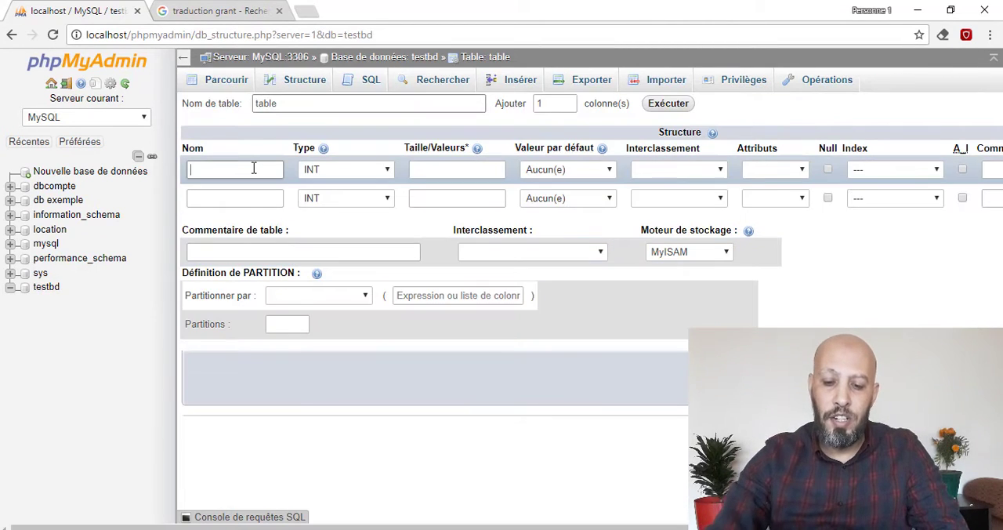
{"action": "type", "text": "id"}
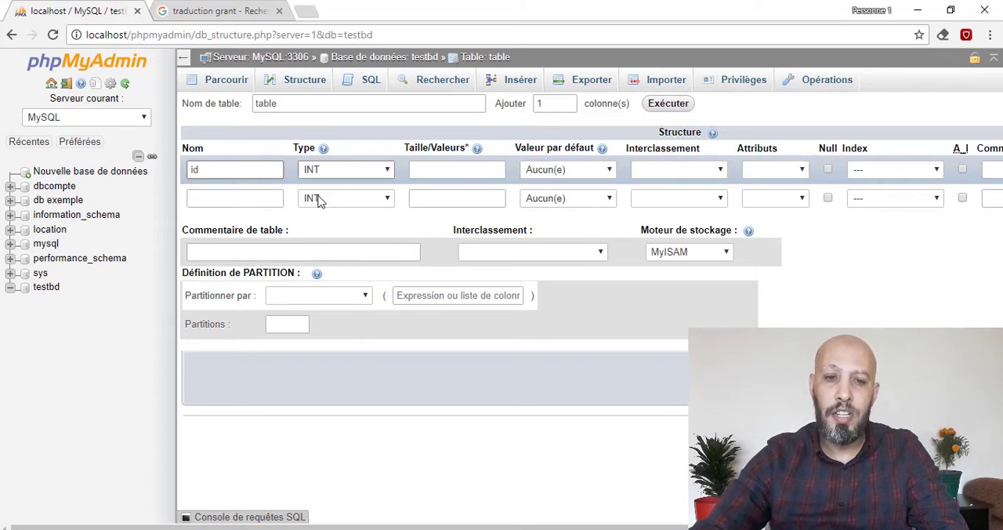
{"action": "left_click", "coordinate": [208, 199]}
{"action": "type", "text": "Nom"}
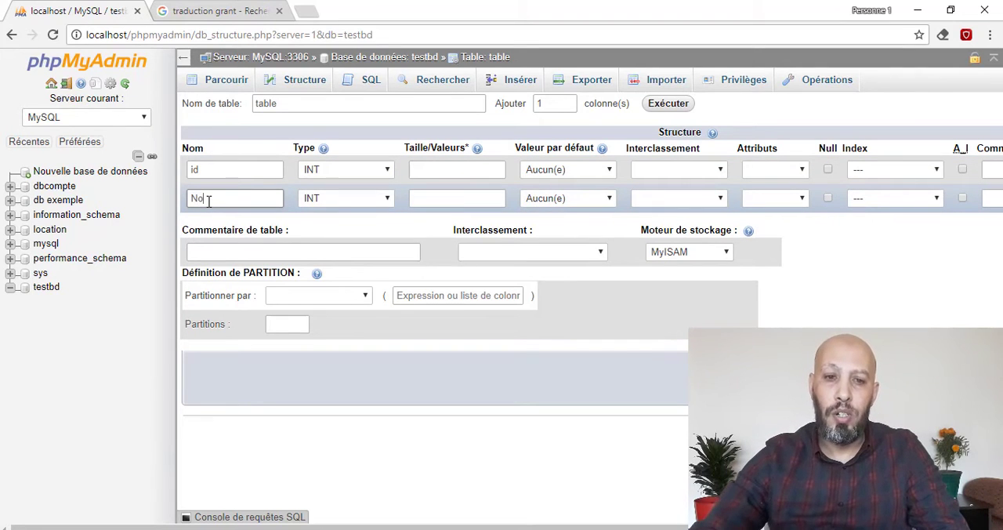
{"action": "left_click", "coordinate": [962, 170]}
{"action": "left_click", "coordinate": [552, 365]}
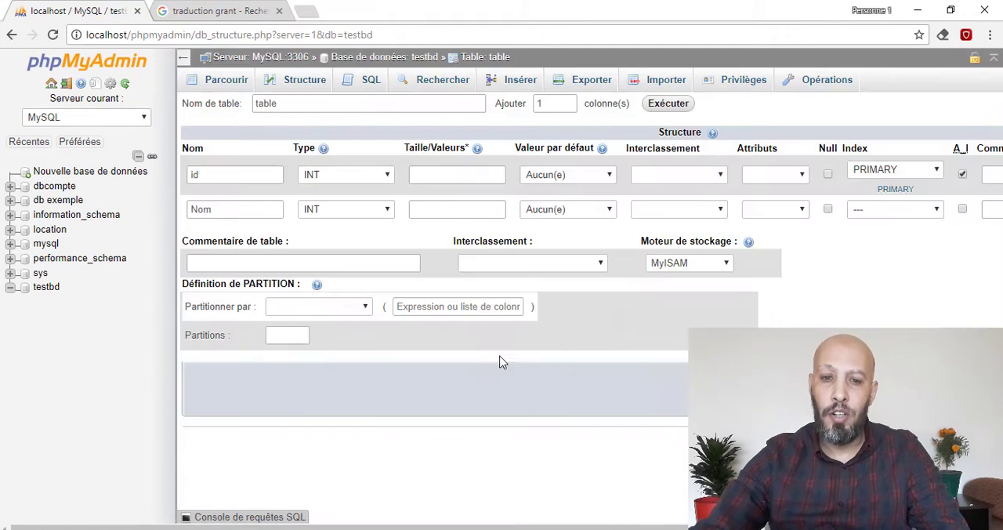
- Set the Nom column to VARCHAR with length 30 and create the table, accepting its reserved-word name
{"action": "left_click", "coordinate": [350, 217]}
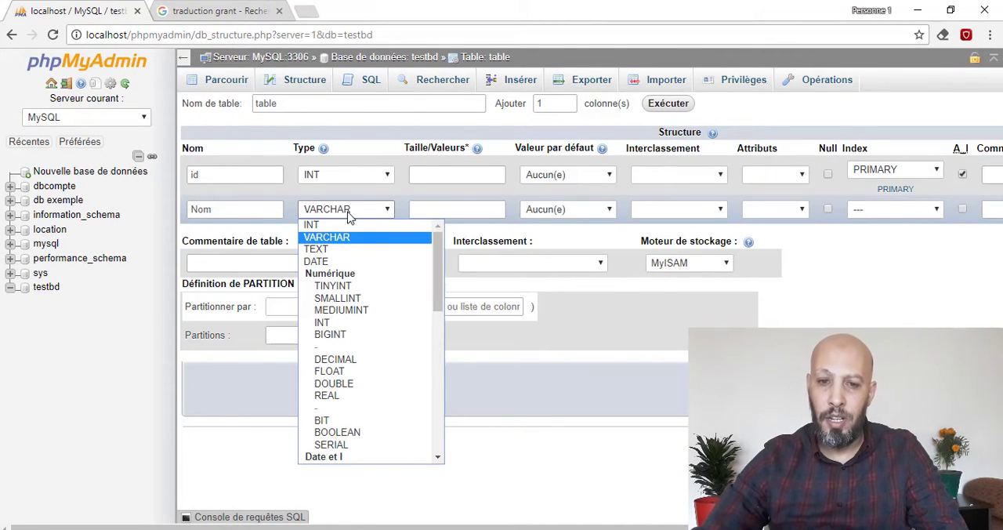
{"action": "left_click", "coordinate": [350, 233]}
{"action": "key", "text": "Tab"}
{"action": "type", "text": "3"}
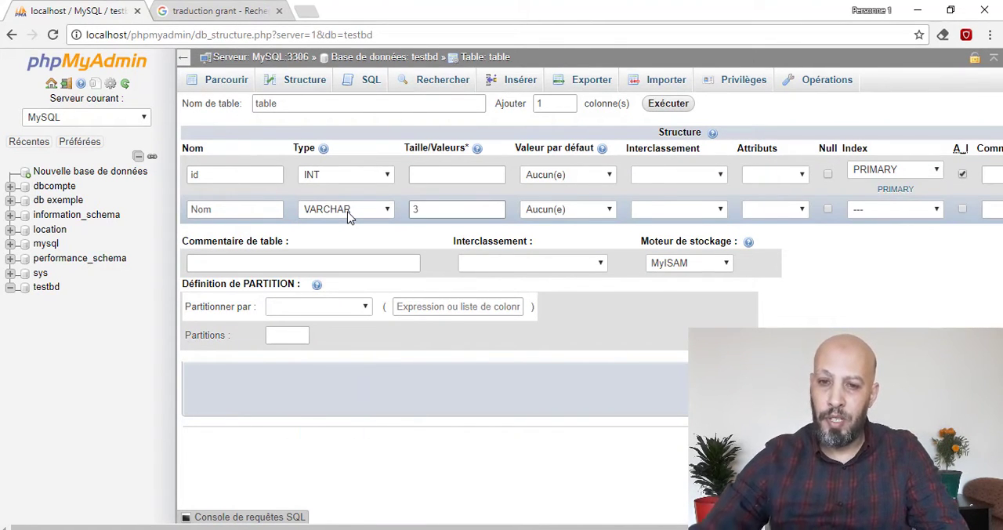
{"action": "type", "text": "0"}
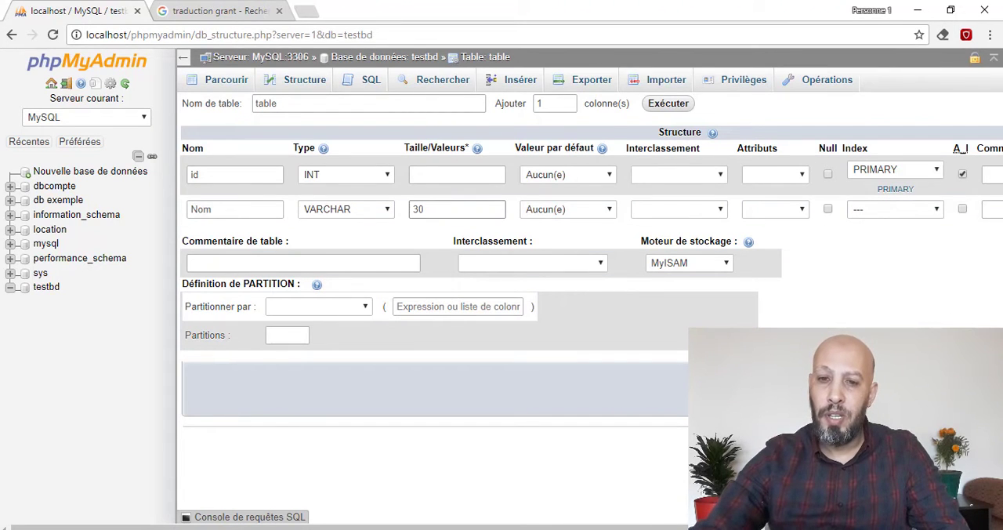
{"action": "key", "text": "Return"}
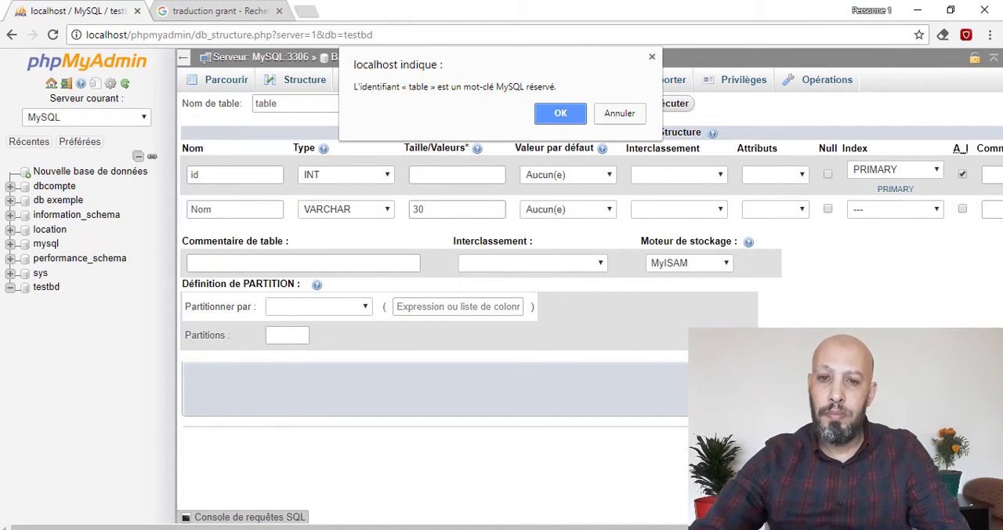
{"action": "left_click", "coordinate": [558, 116]}
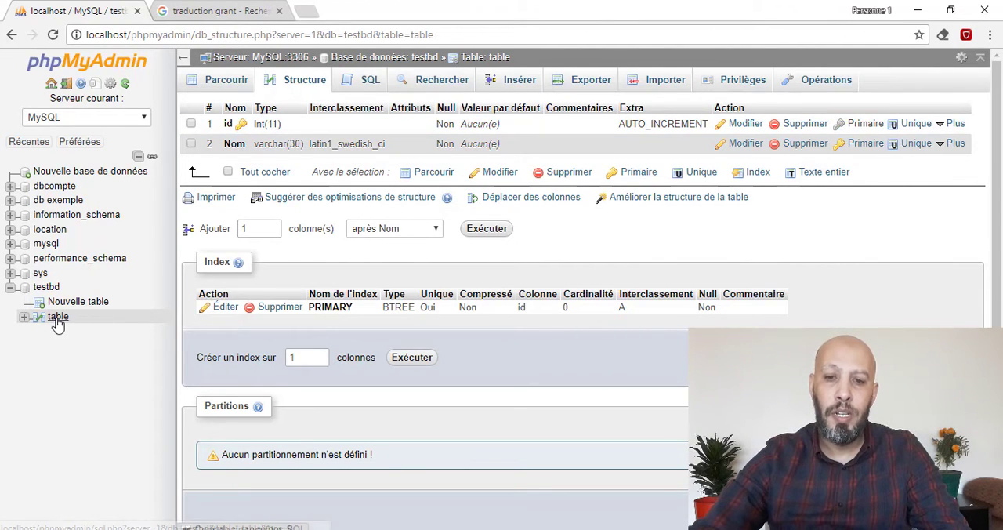
- Add a VARCHAR column named prenom with length 30 after Nom and save it to the table
{"action": "left_click", "coordinate": [487, 228]}
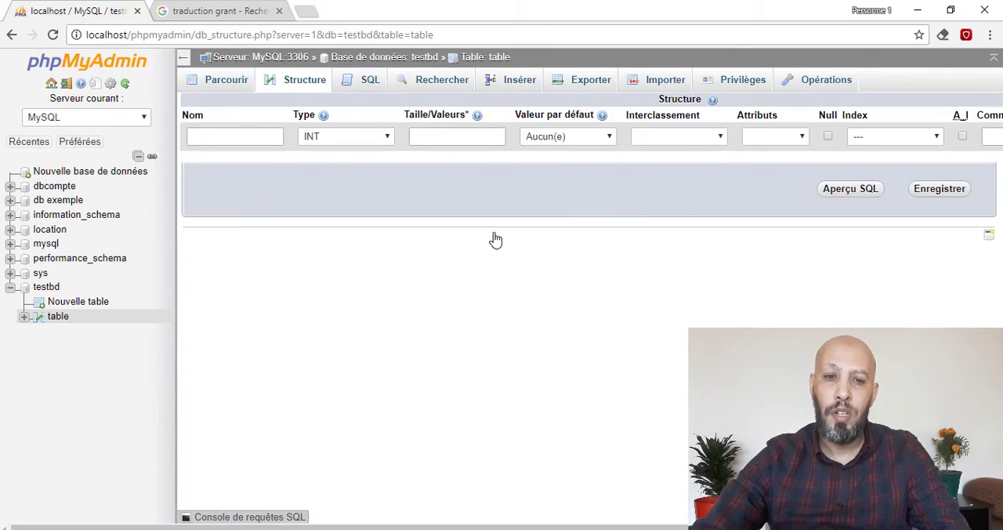
{"action": "left_click", "coordinate": [243, 143]}
{"action": "type", "text": "pre"}
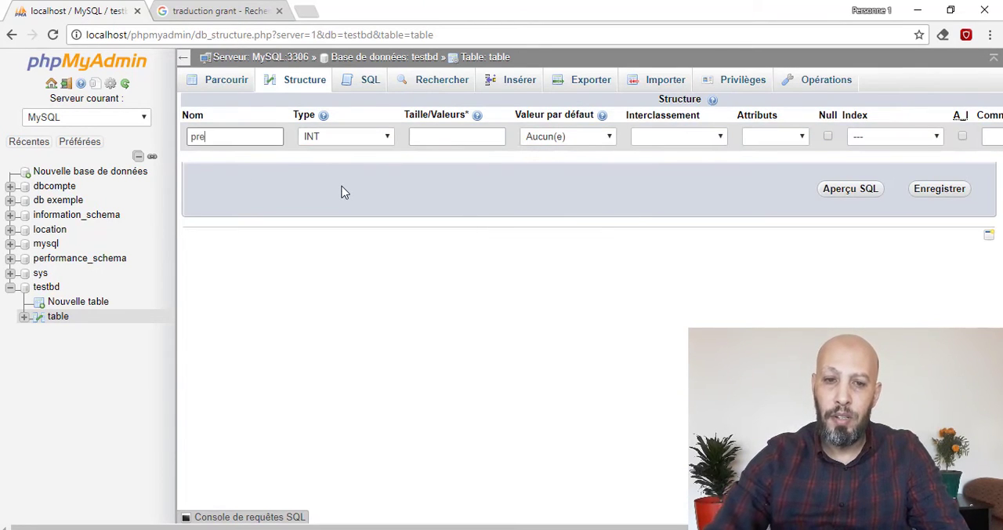
{"action": "type", "text": "nom"}
{"action": "key", "text": "Tab"}
{"action": "key", "text": "v"}
{"action": "key", "text": "Tab"}
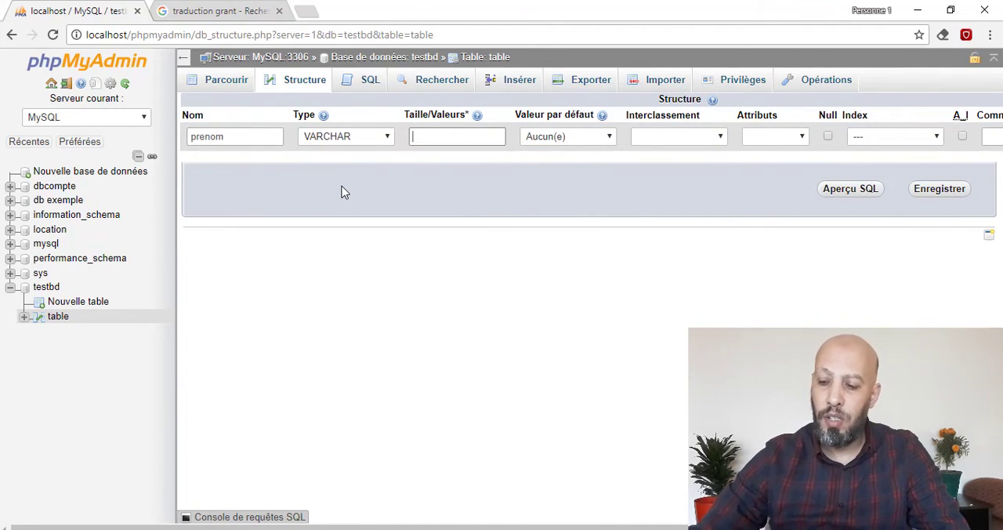
{"action": "type", "text": "30"}
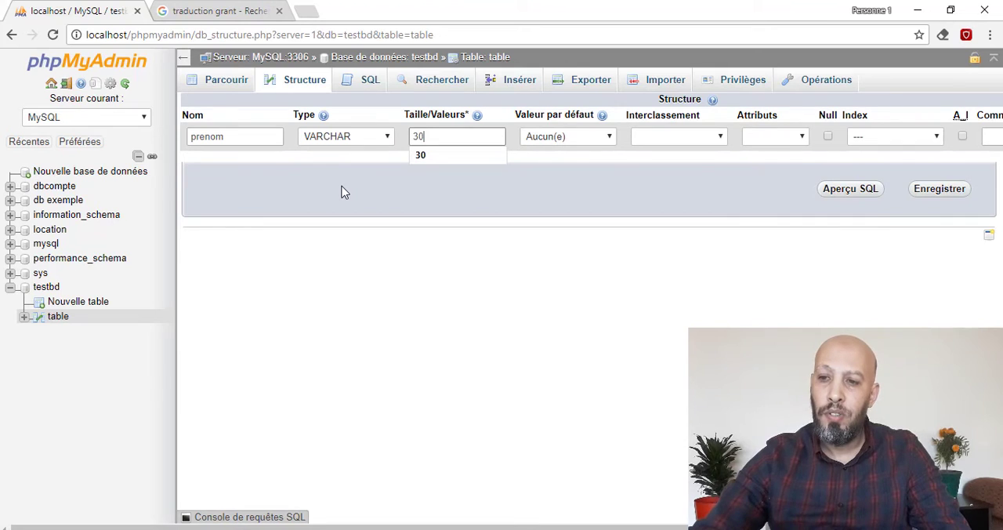
{"action": "left_click", "coordinate": [931, 191]}
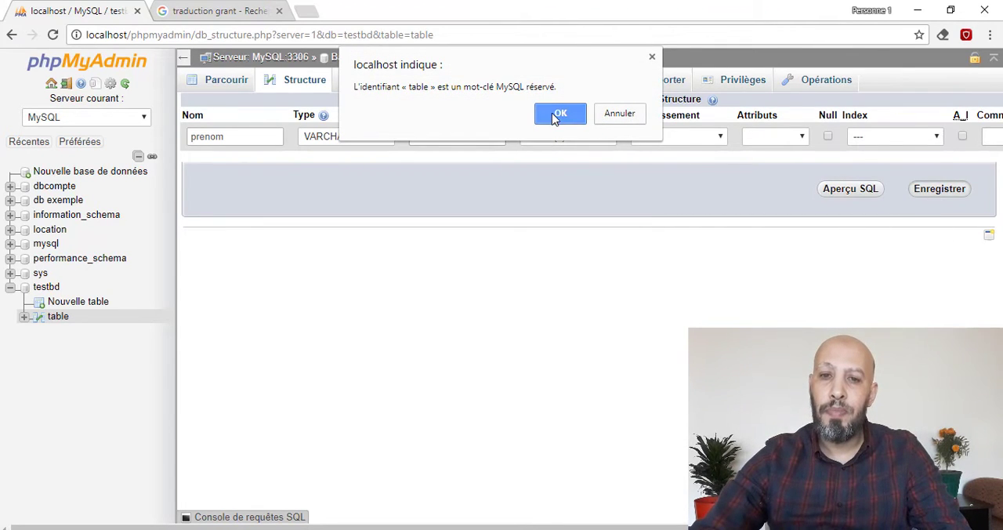
{"action": "left_click", "coordinate": [558, 116]}
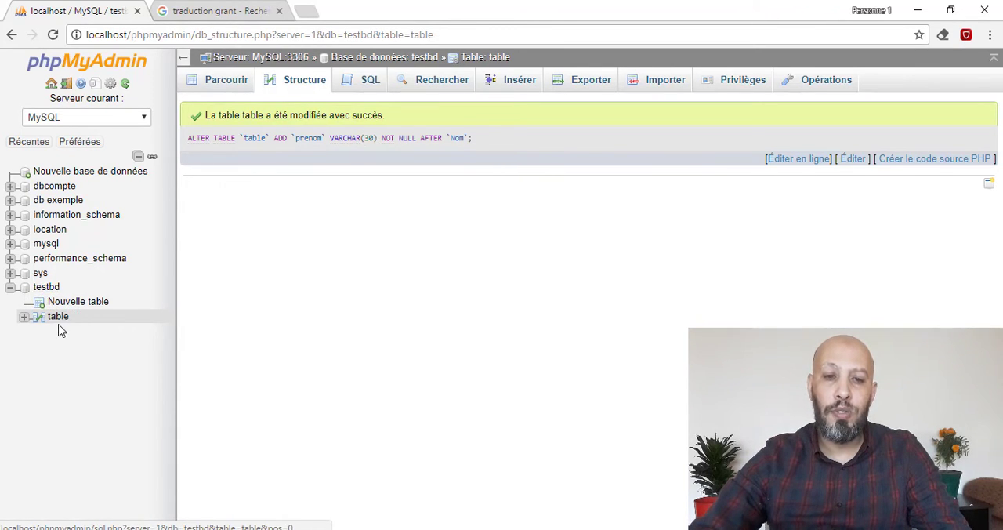
- Insert a row into the table with a sample last name in Nom and first name in prenom, leaving id empty
{"action": "left_click", "coordinate": [230, 79]}
{"action": "left_click", "coordinate": [525, 80]}
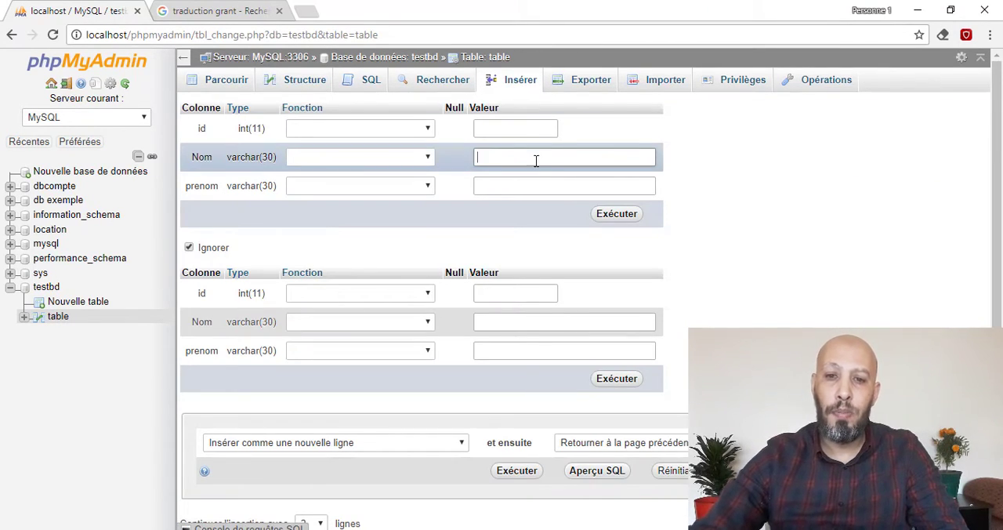
{"action": "type", "text": "Ali"}
{"action": "key", "text": "Tab"}
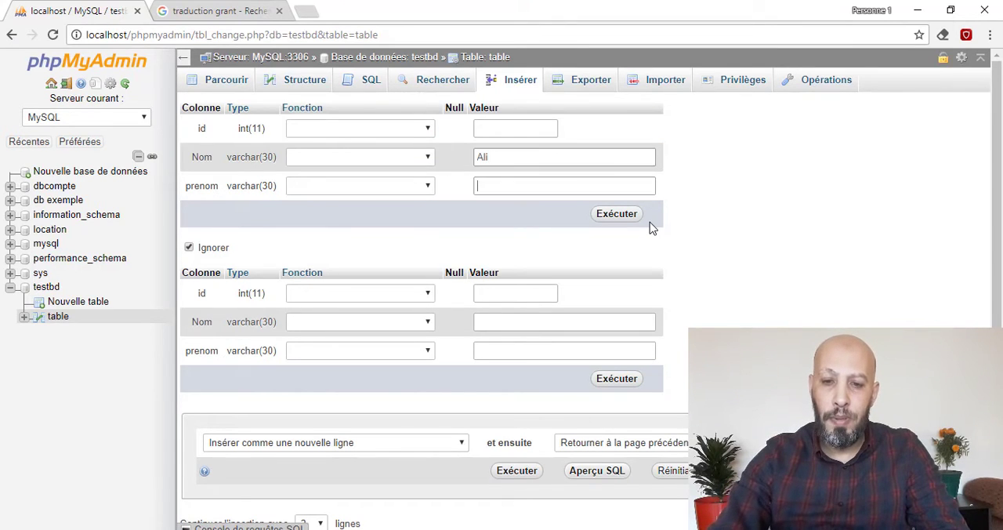
{"action": "type", "text": "Baba"}
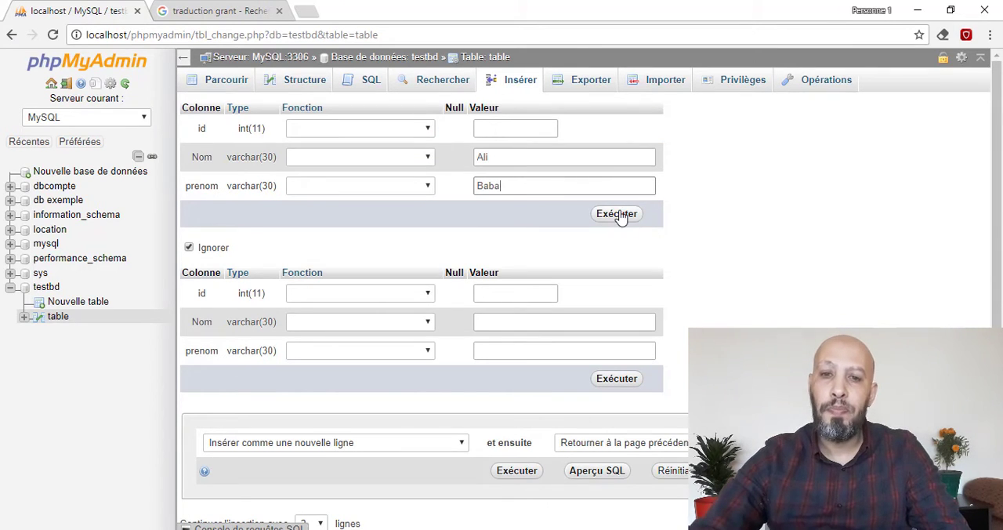
{"action": "left_click", "coordinate": [617, 213]}
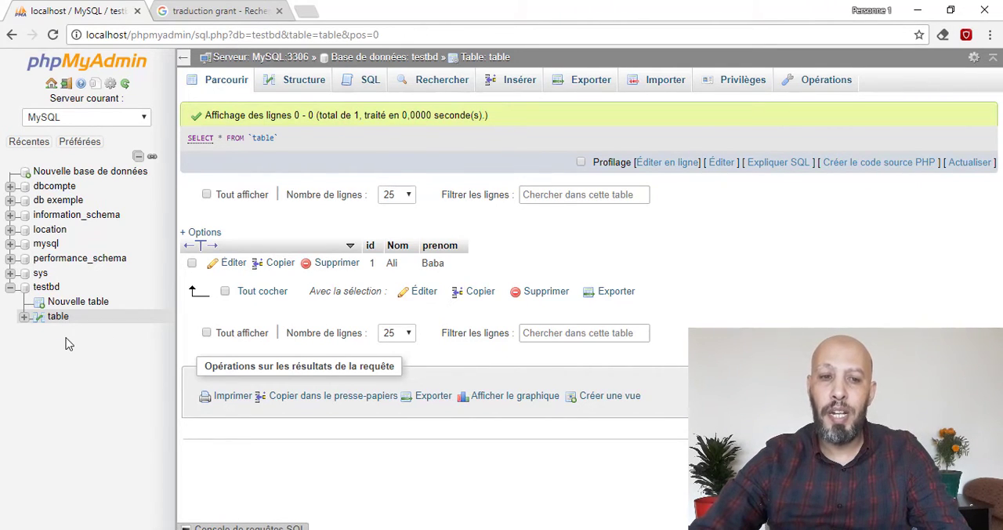
- Change the admin account's password from the server home page, entering and repeating the new password with native MySQL authentication
{"action": "left_click", "coordinate": [52, 85]}
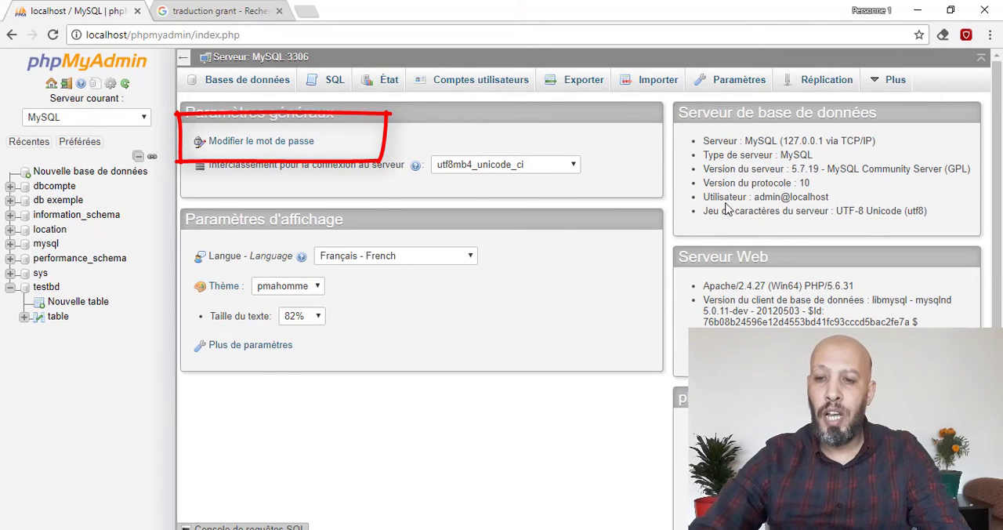
{"action": "left_click", "coordinate": [263, 142]}
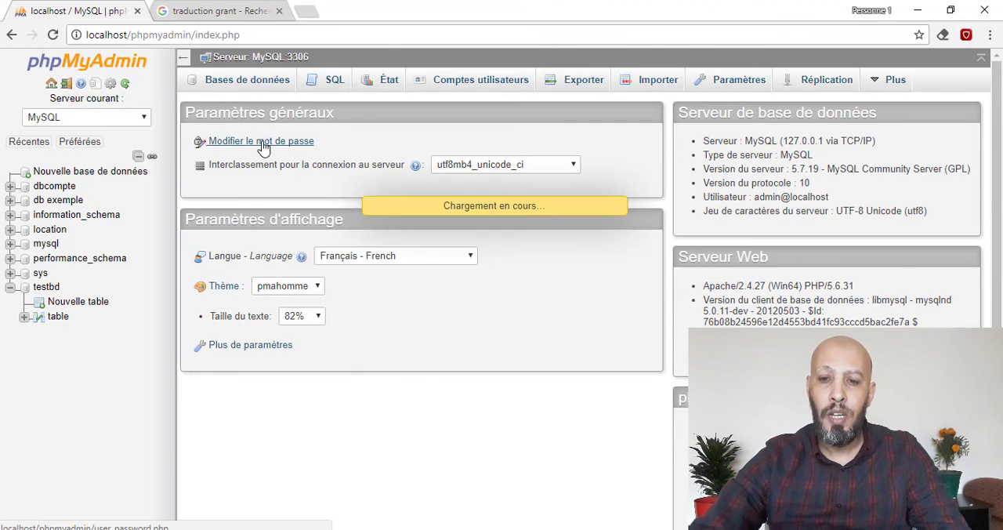
{"action": "left_click", "coordinate": [544, 308]}
{"action": "type", "text": "••••"}
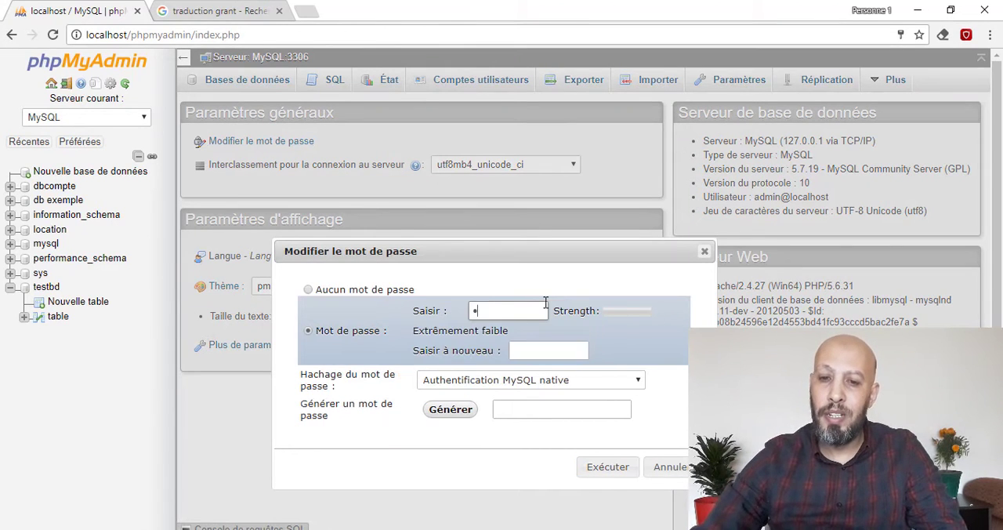
{"action": "key", "text": "Tab"}
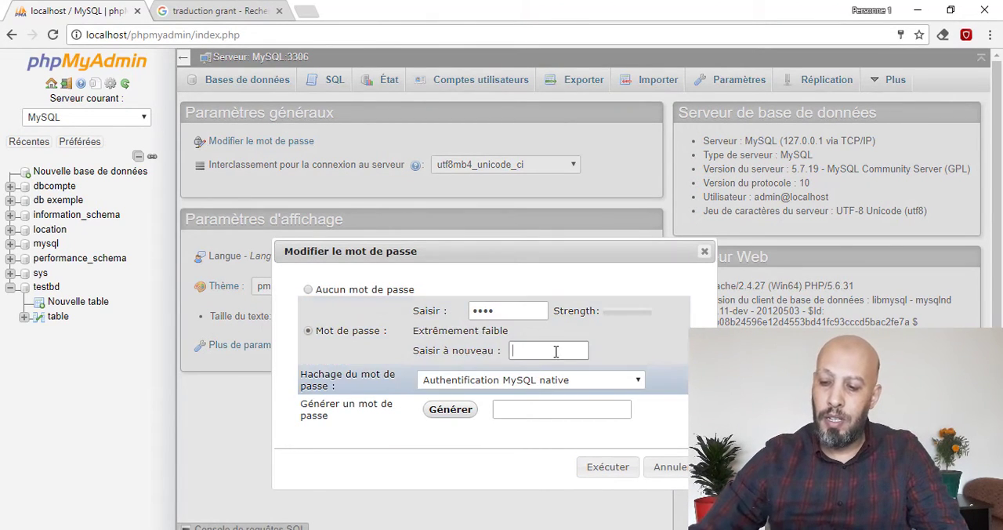
{"action": "type", "text": "•••"}
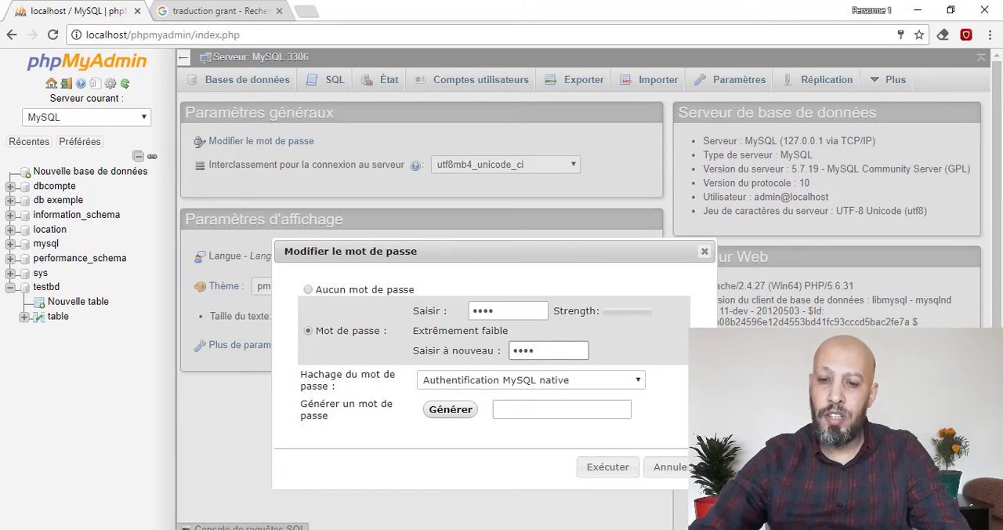
{"action": "left_click", "coordinate": [613, 473]}
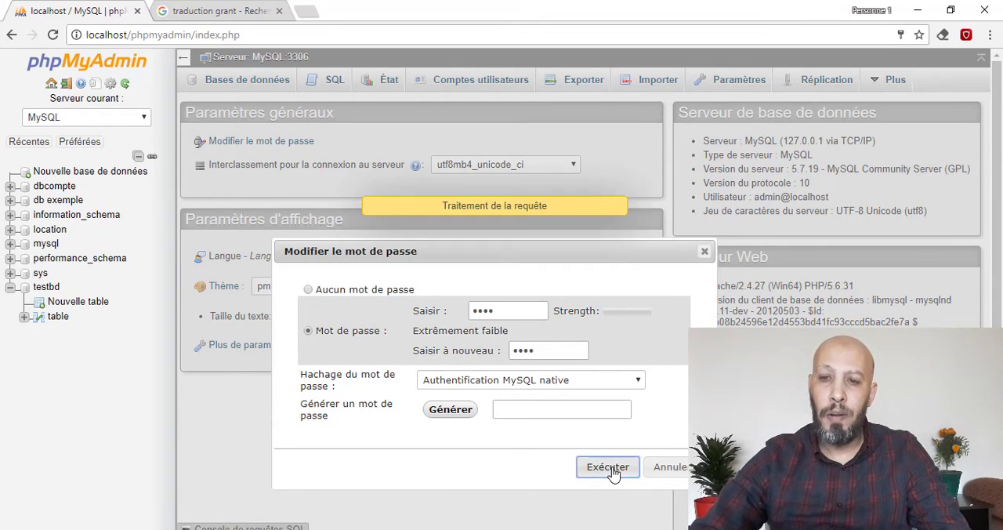
{"action": "left_click", "coordinate": [783, 127]}
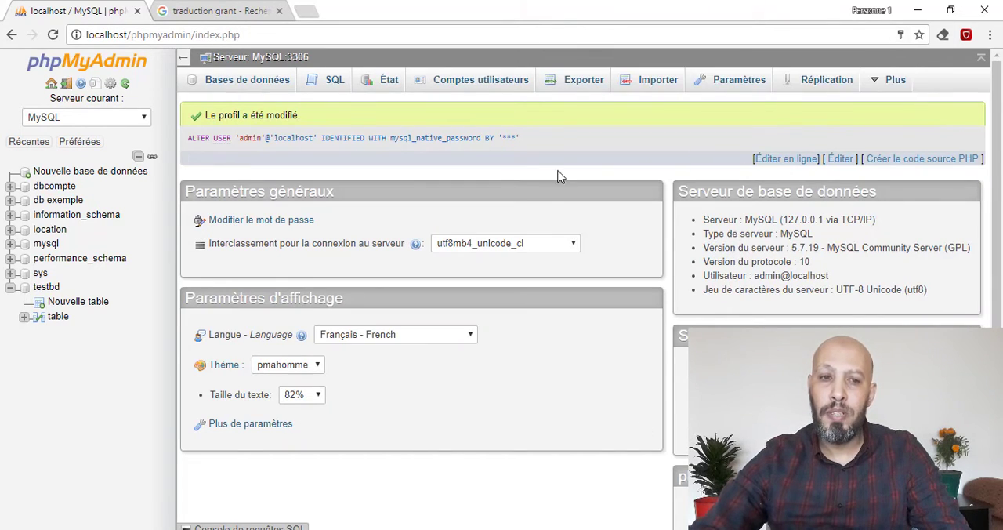
- Log out and log back in as admin, trying an empty password before entering the new account password
{"action": "left_click", "coordinate": [67, 84]}
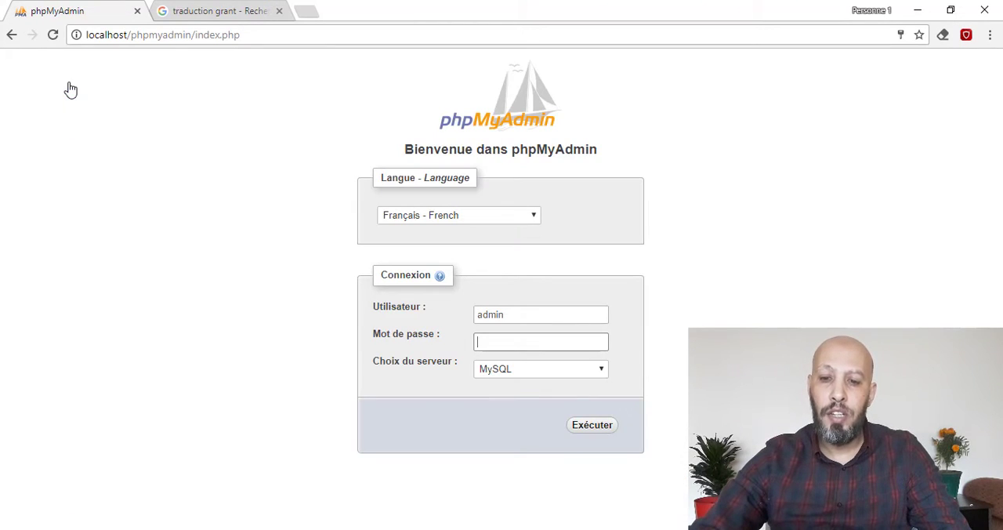
{"action": "left_click", "coordinate": [589, 427]}
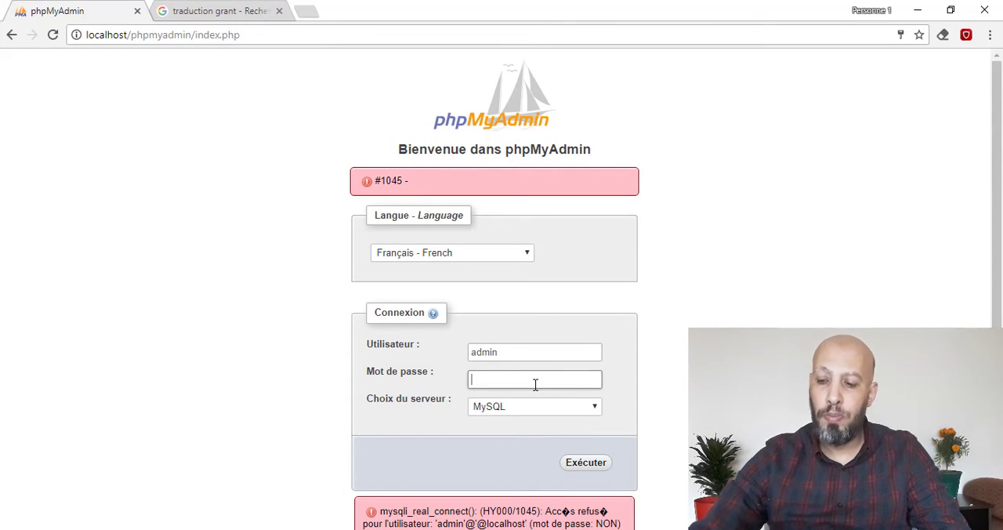
{"action": "type", "text": "123"}
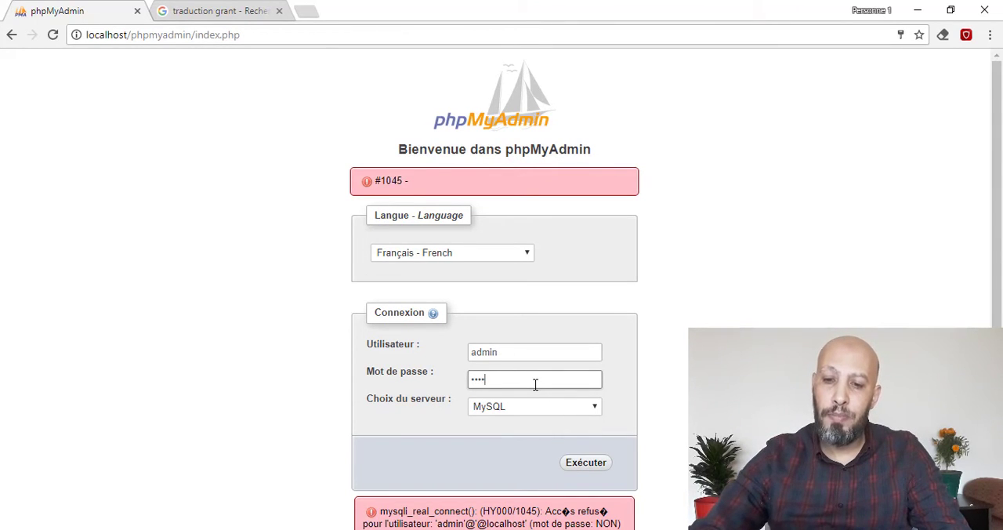
{"action": "type", "text": "4"}
{"action": "left_click", "coordinate": [581, 464]}
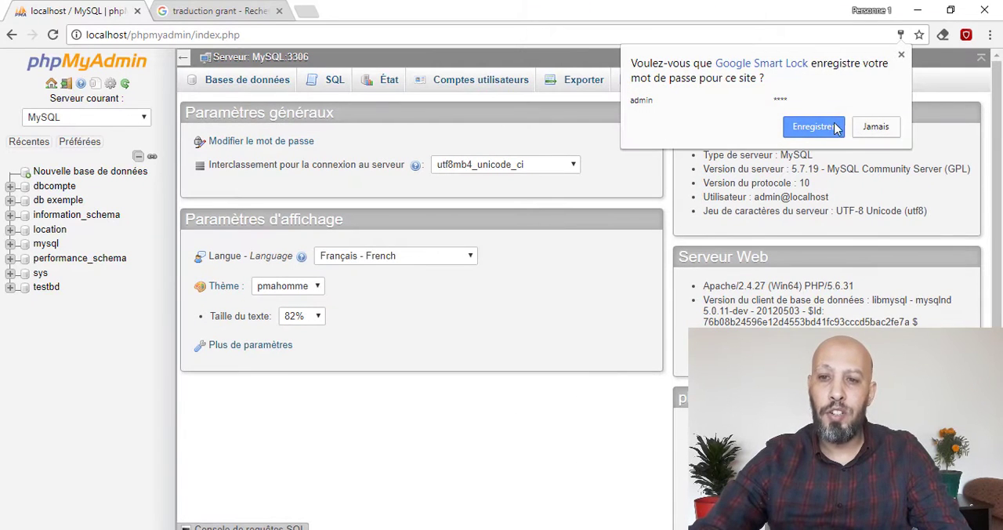
{"action": "left_click", "coordinate": [772, 128]}
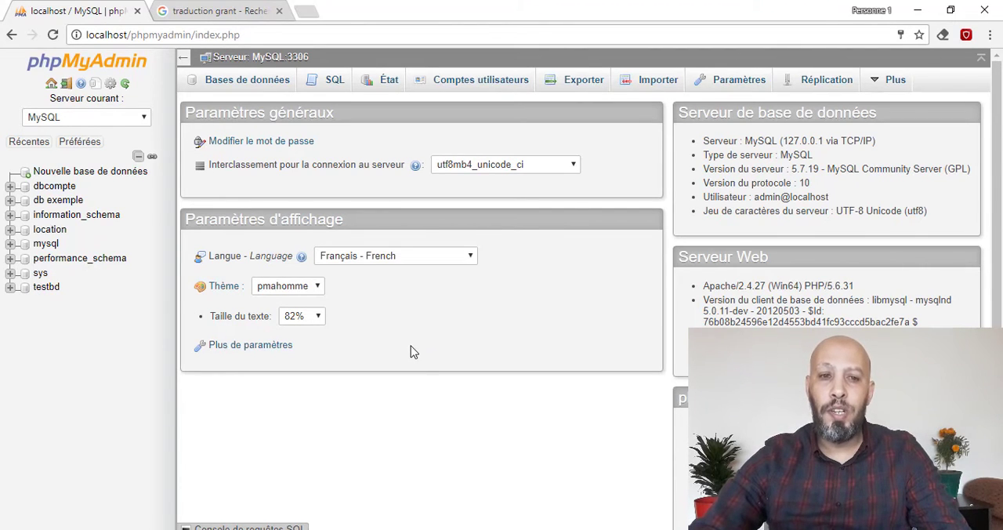
- Log out of the admin account and log in to the MySQL server as root with an empty password
{"action": "left_click", "coordinate": [66, 84]}
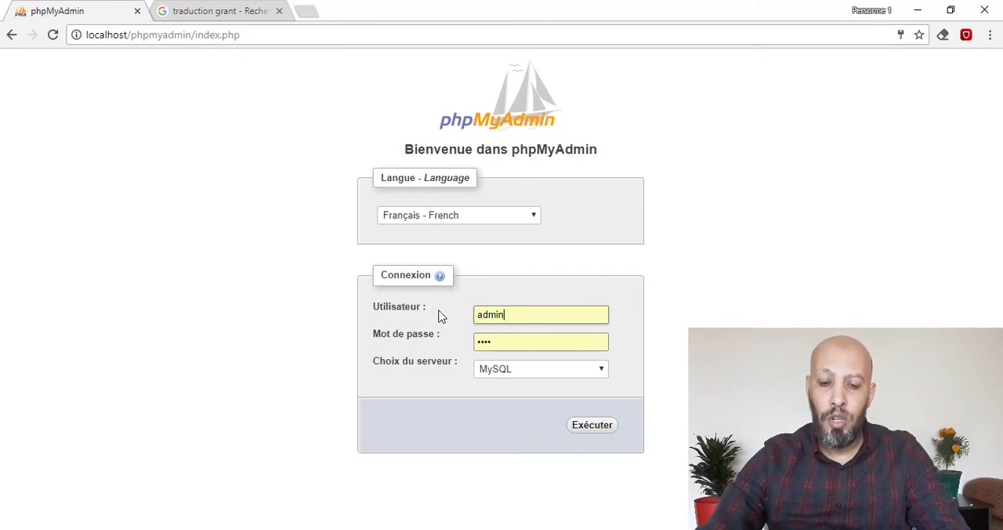
{"action": "key", "text": "ctrl+a"}
{"action": "type", "text": "root"}
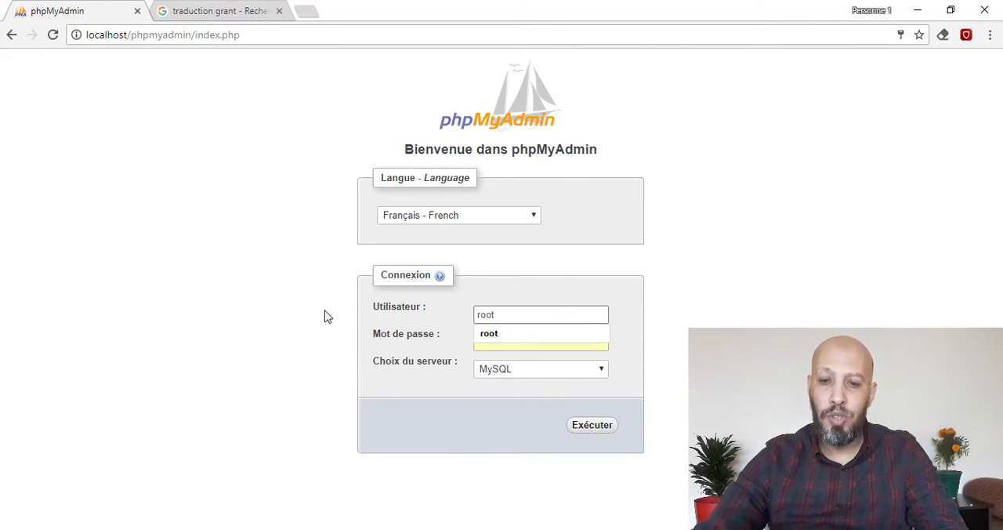
{"action": "key", "text": "Tab"}
{"action": "key", "text": "BackSpace"}
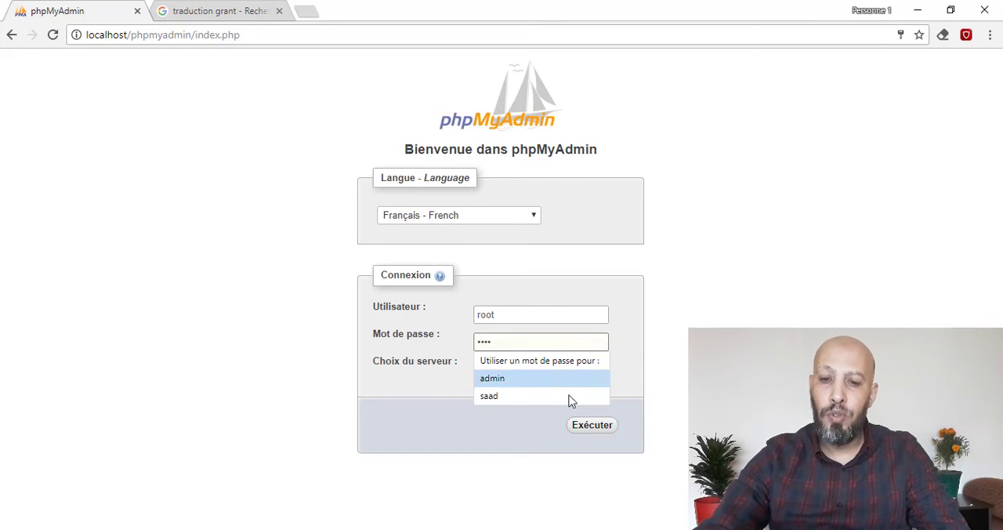
{"action": "left_click", "coordinate": [602, 429]}
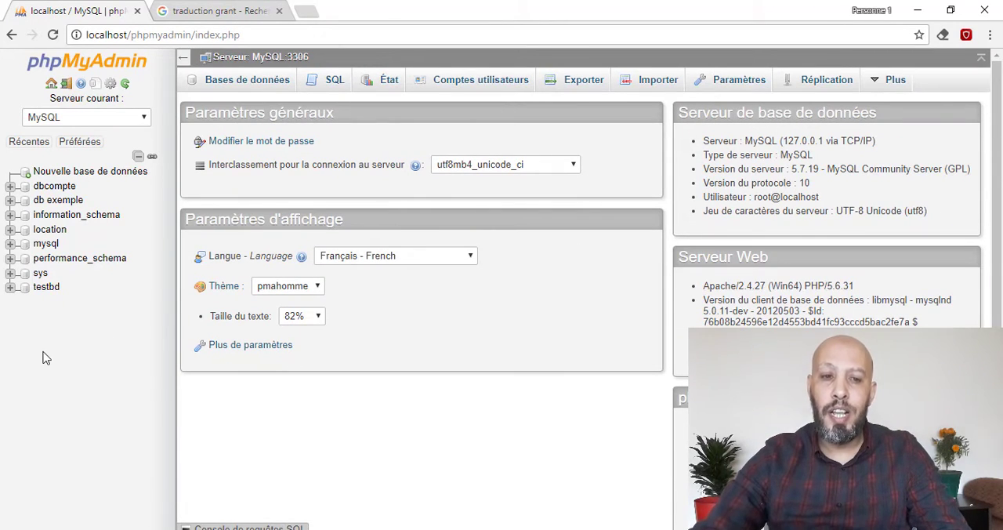
- Start a new row in the mysql database's user table with Host localhost and User adminlocation
{"action": "left_click", "coordinate": [46, 243]}
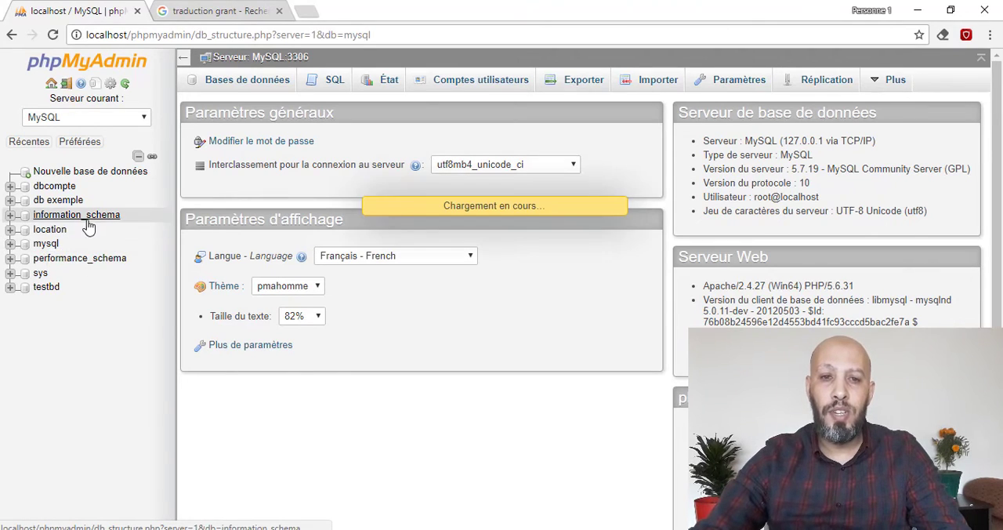
{"action": "scroll", "coordinate": [109, 304], "scroll_direction": "down", "scroll_amount": 8}
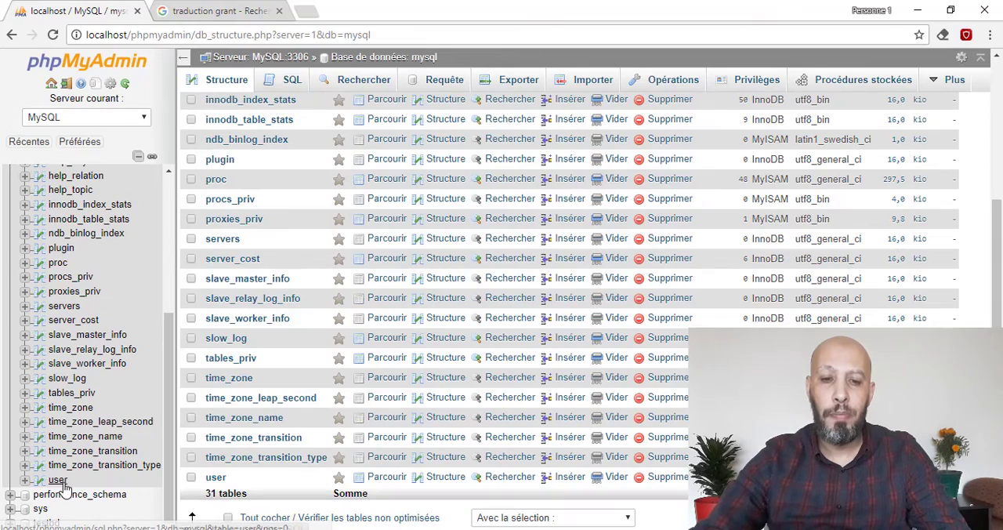
{"action": "left_click", "coordinate": [59, 480]}
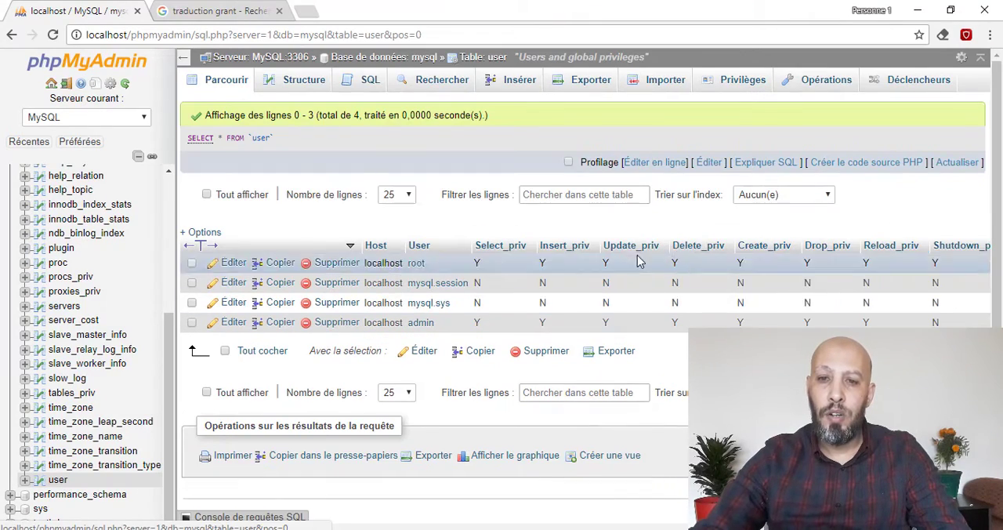
{"action": "left_click", "coordinate": [521, 82]}
{"action": "left_click", "coordinate": [622, 123]}
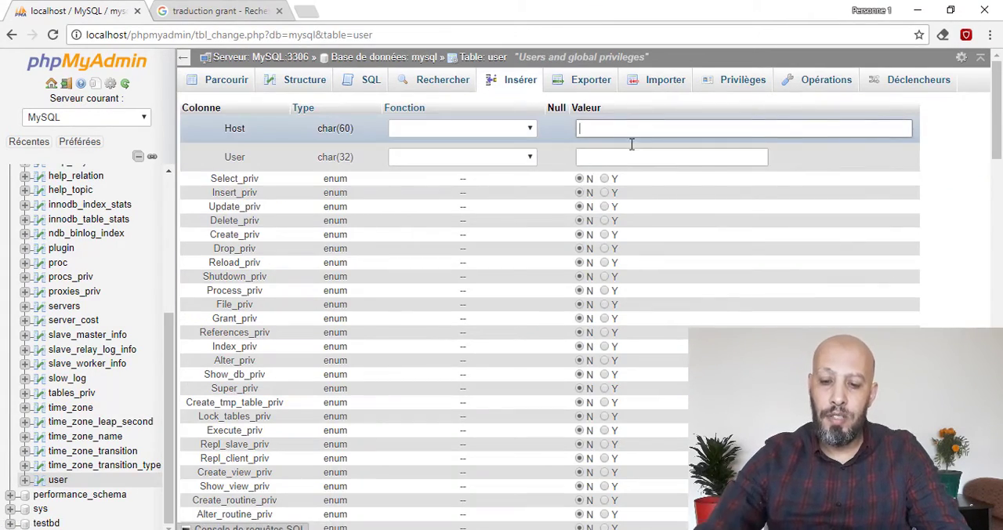
{"action": "type", "text": "localhost"}
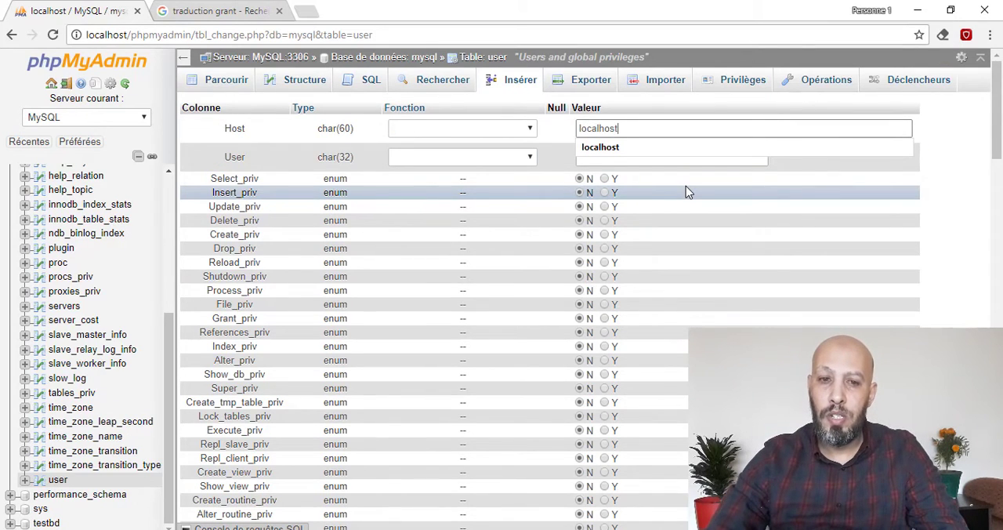
{"action": "key", "text": "Tab"}
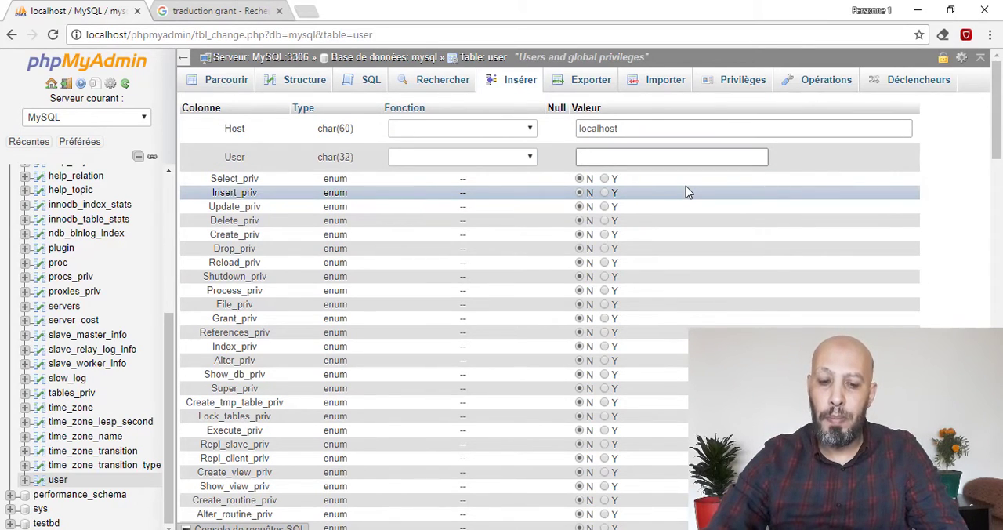
{"action": "type", "text": "admi"}
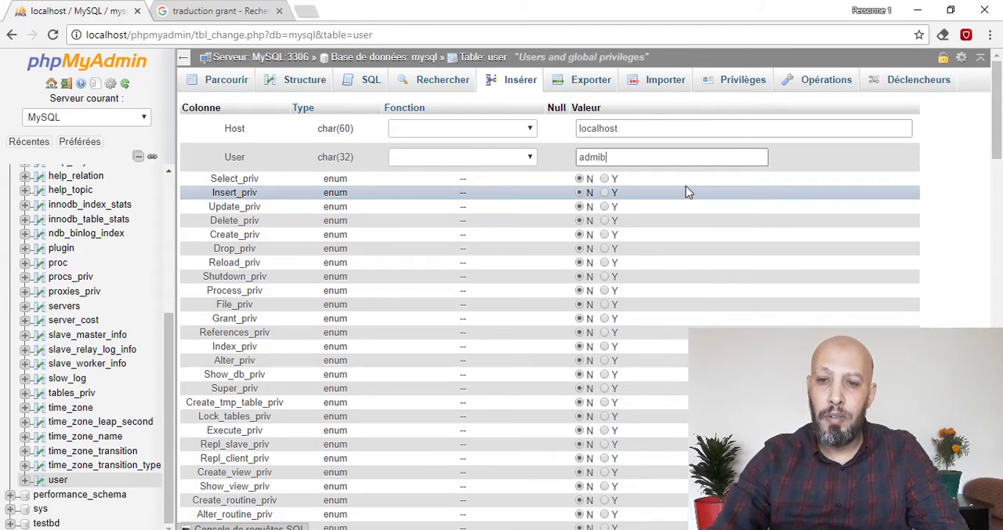
{"action": "type", "text": "location"}
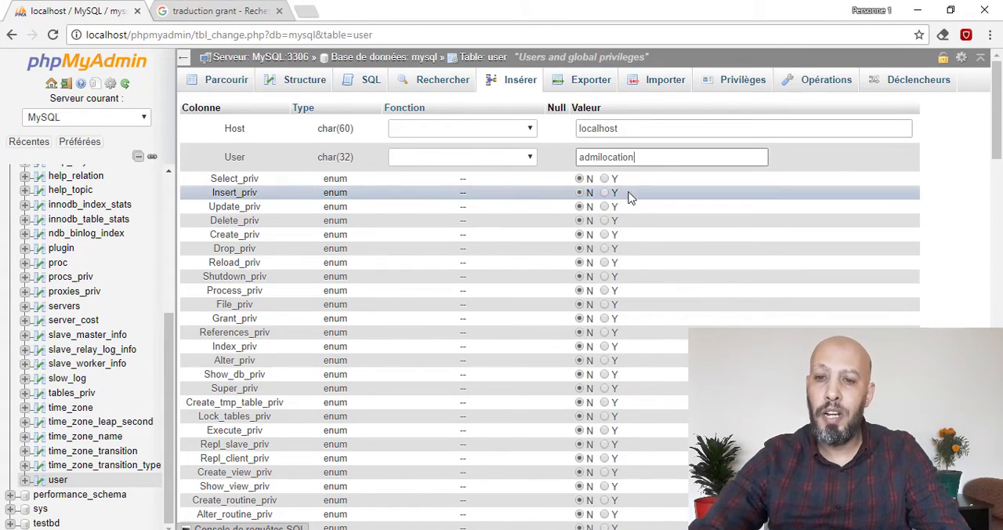
{"action": "left_click", "coordinate": [598, 158]}
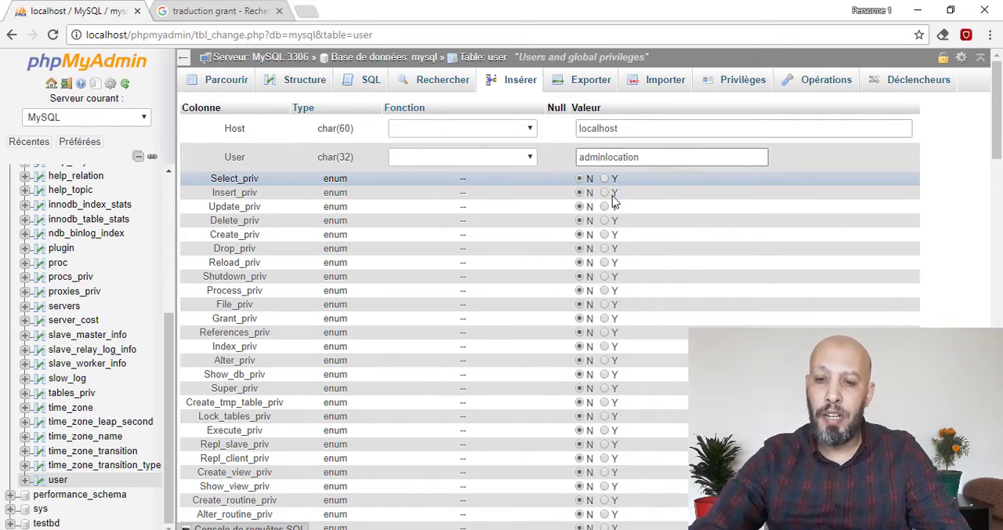
- Insert the new user row with every global privilege left at N, and browse the user table
{"action": "scroll", "coordinate": [600, 398], "scroll_direction": "down", "scroll_amount": 9}
{"action": "scroll", "coordinate": [600, 403], "scroll_direction": "up", "scroll_amount": 5}
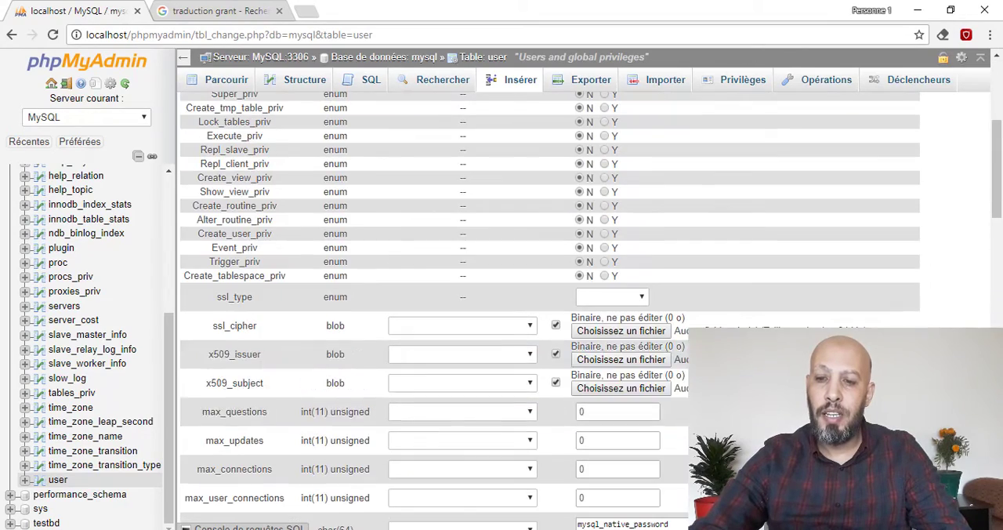
{"action": "scroll", "coordinate": [549, 314], "scroll_direction": "up", "scroll_amount": 5}
{"action": "scroll", "coordinate": [549, 313], "scroll_direction": "down", "scroll_amount": 12}
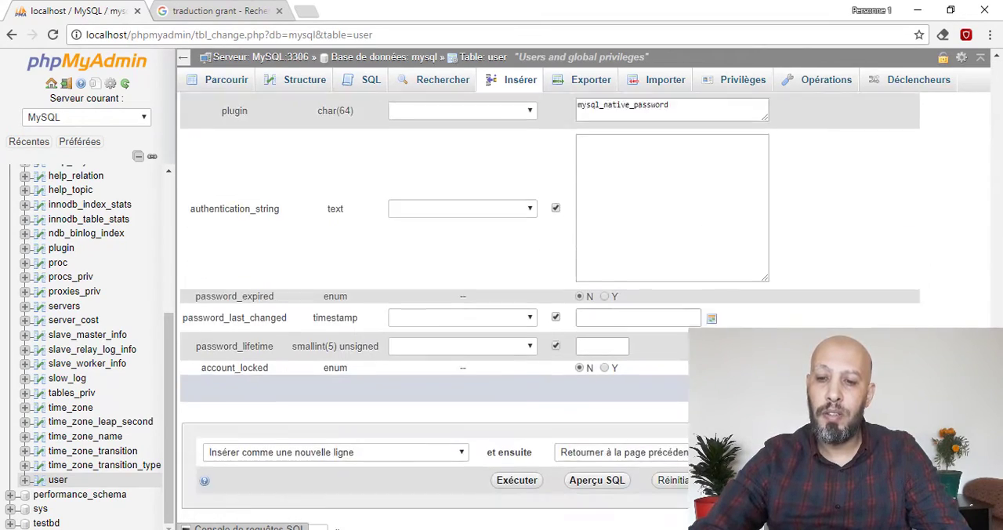
{"action": "scroll", "coordinate": [662, 392], "scroll_direction": "down", "scroll_amount": 1}
{"action": "left_click", "coordinate": [510, 431]}
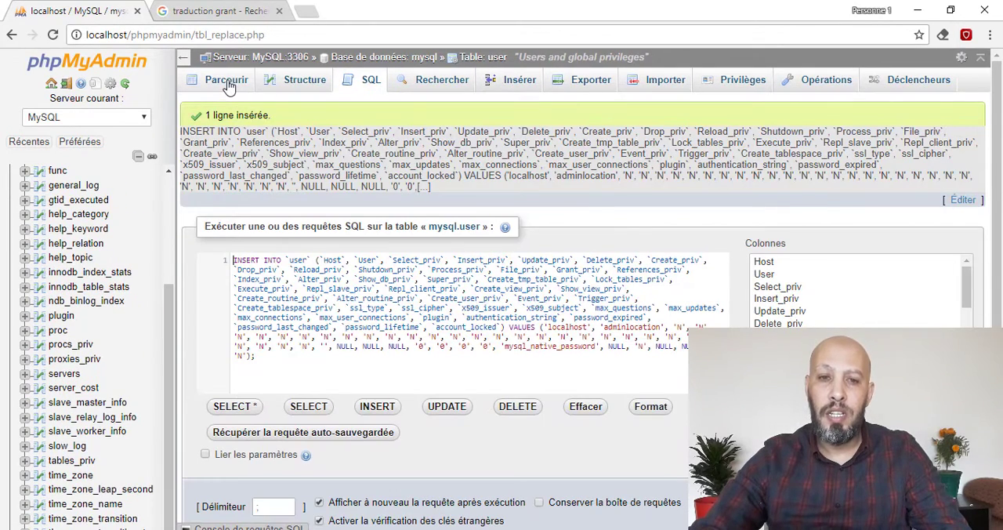
{"action": "left_click", "coordinate": [227, 81]}
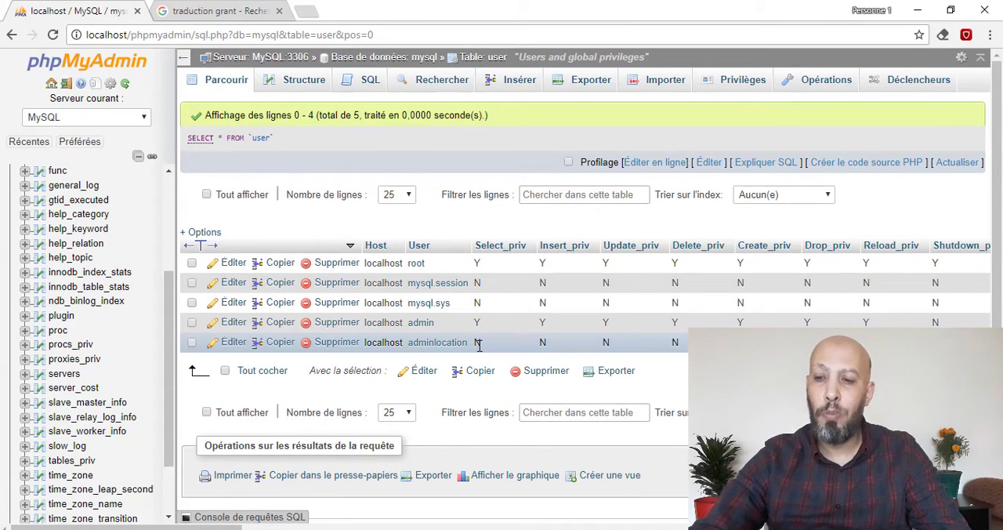
- Start a new row in the mysql database's db table with Host localhost and Db location - def
{"action": "scroll", "coordinate": [94, 337], "scroll_direction": "up", "scroll_amount": 3}
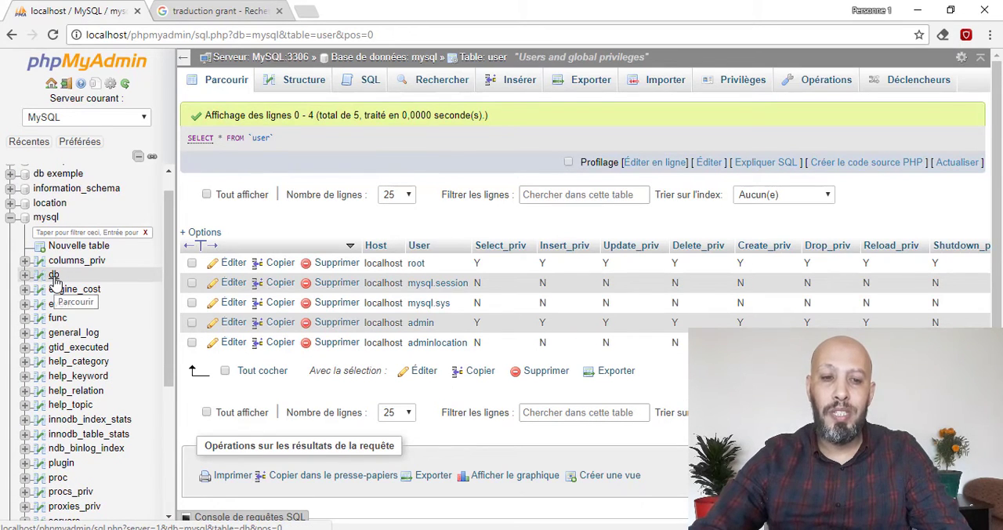
{"action": "left_click", "coordinate": [55, 276]}
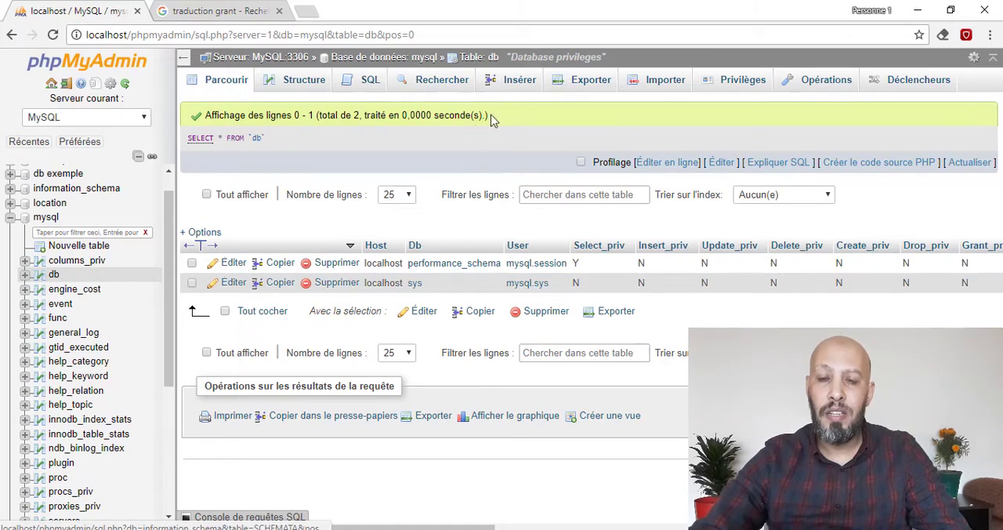
{"action": "left_click", "coordinate": [521, 81]}
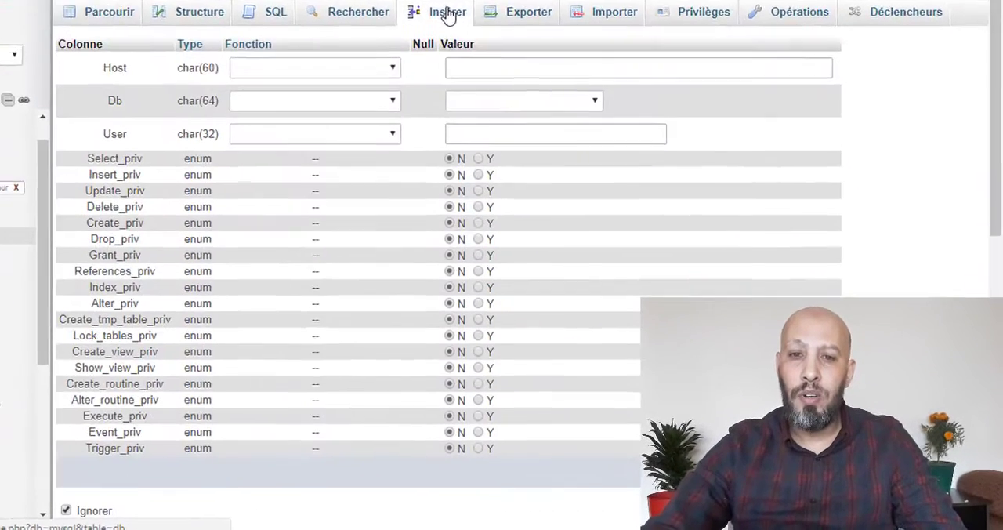
{"action": "left_click", "coordinate": [507, 68]}
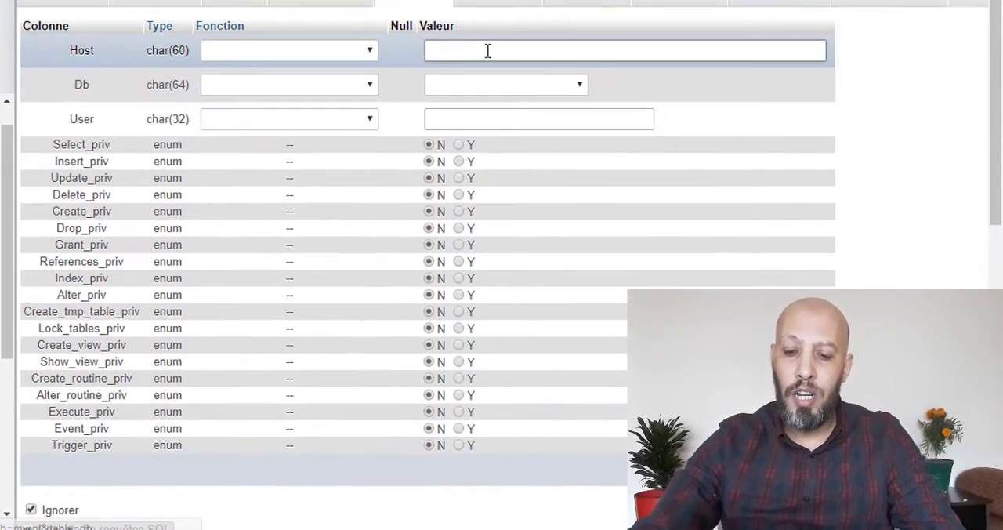
{"action": "type", "text": "localhost"}
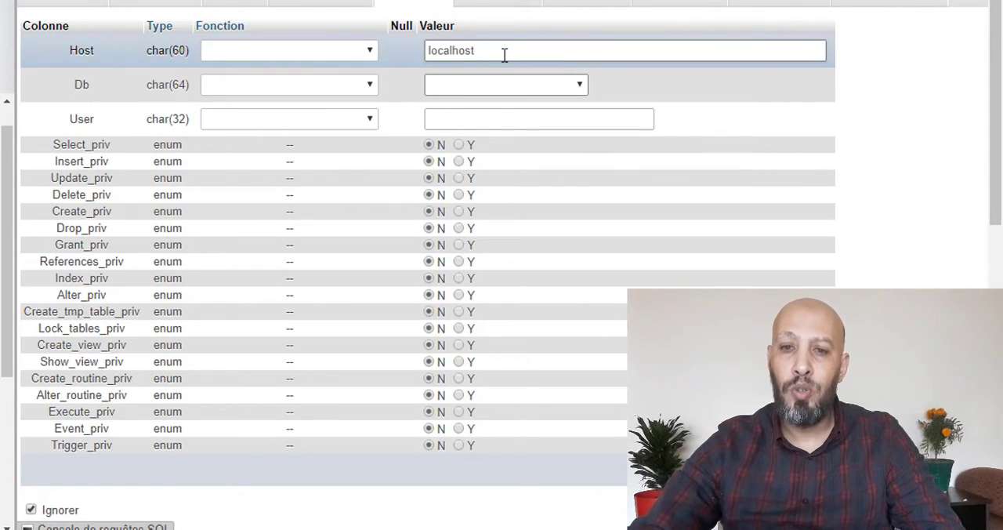
{"action": "left_click", "coordinate": [472, 89]}
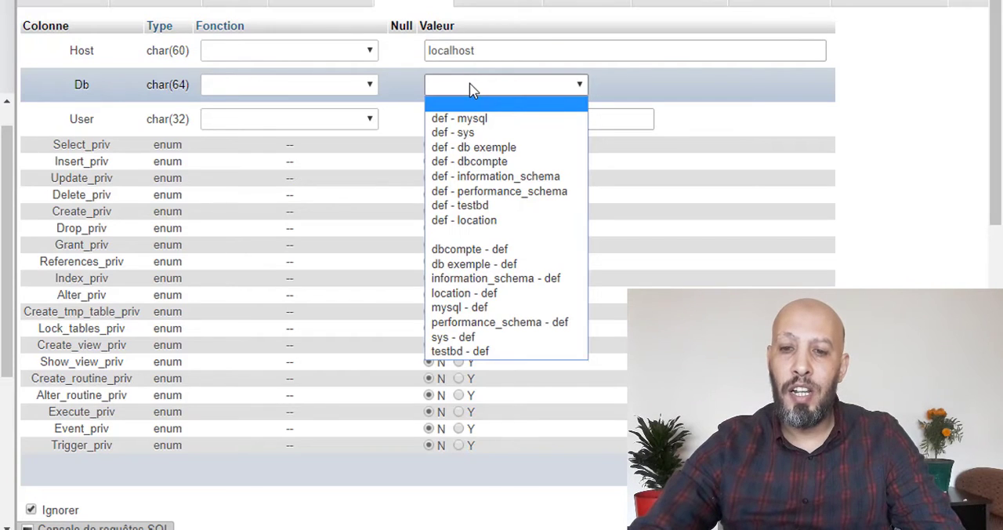
{"action": "left_click", "coordinate": [472, 293]}
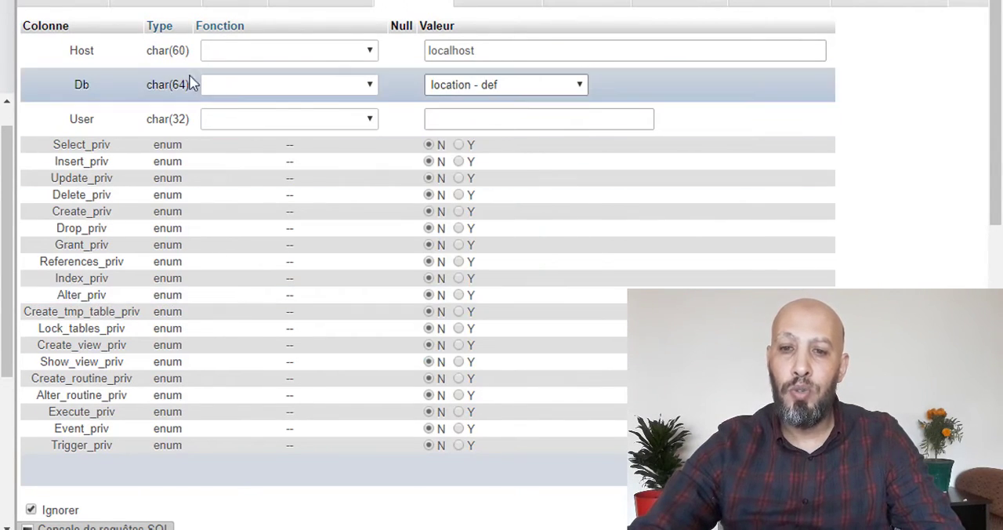
- Set the db row's User to adminlocation and its Select_priv to Y
{"action": "left_click", "coordinate": [450, 119]}
{"action": "type", "text": "admin"}
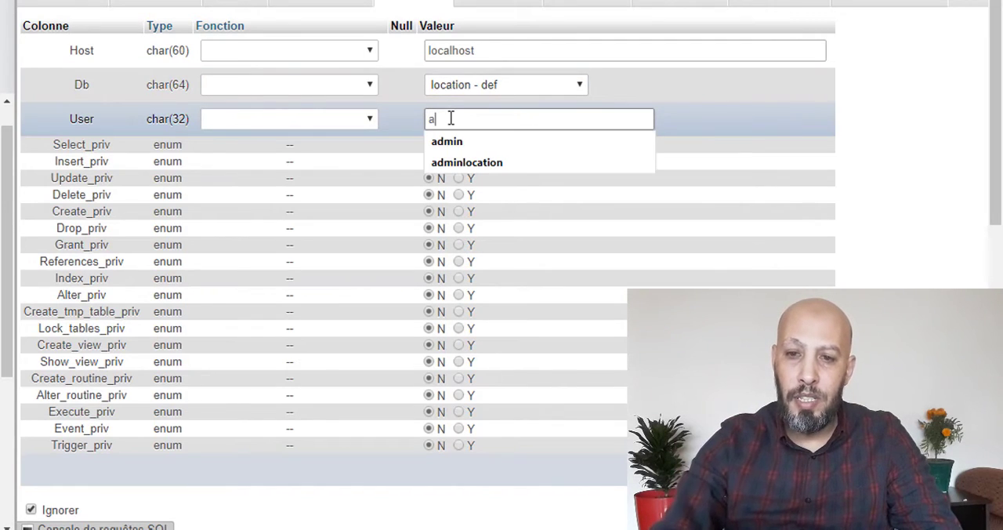
{"action": "key", "text": "Down"}
{"action": "key", "text": "Down"}
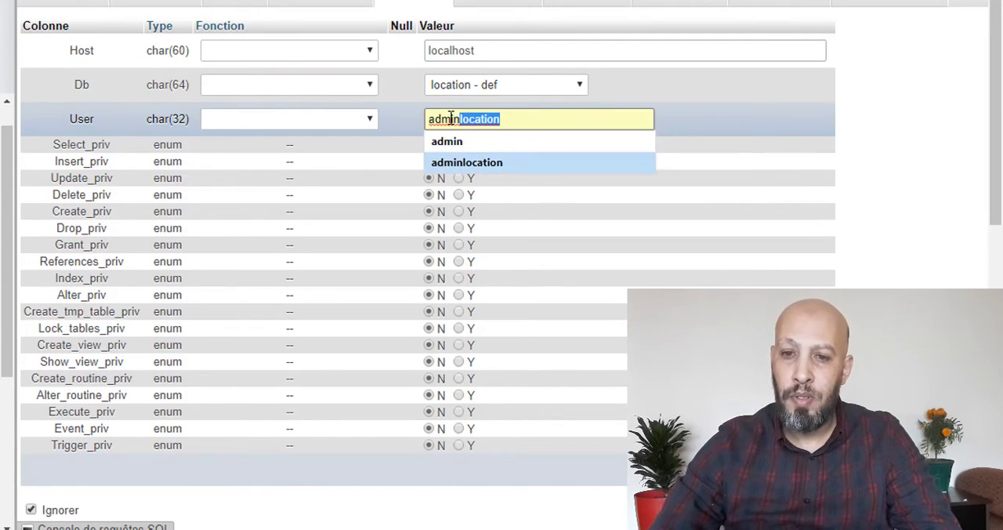
{"action": "key", "text": "Return"}
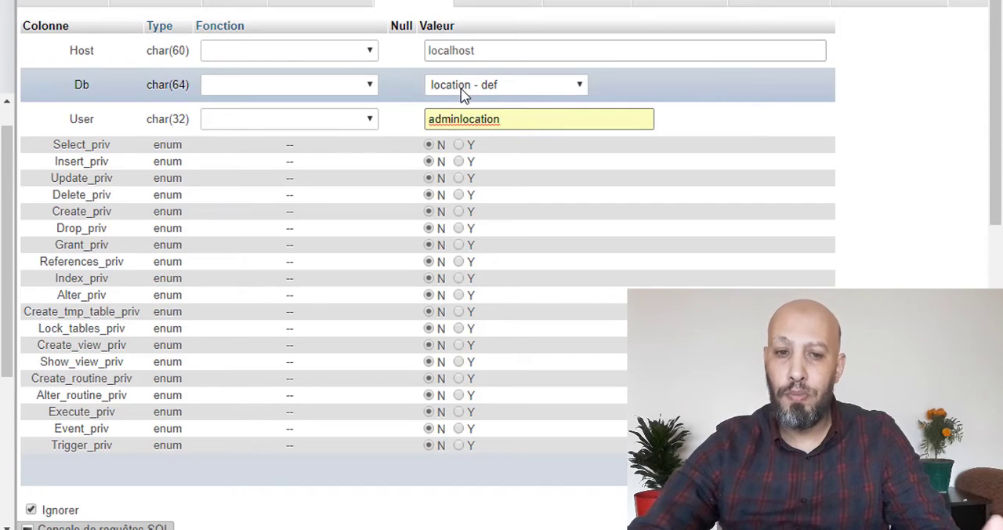
{"action": "left_click", "coordinate": [460, 145]}
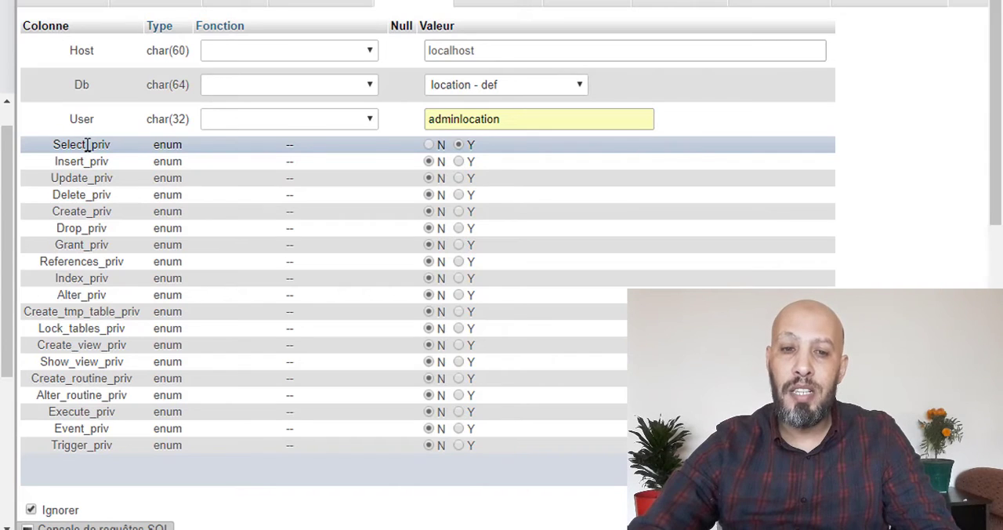
- Set the Insert, Update, Delete, Create, Drop, Index and Alter privileges of the db row to Y
{"action": "left_click", "coordinate": [460, 161]}
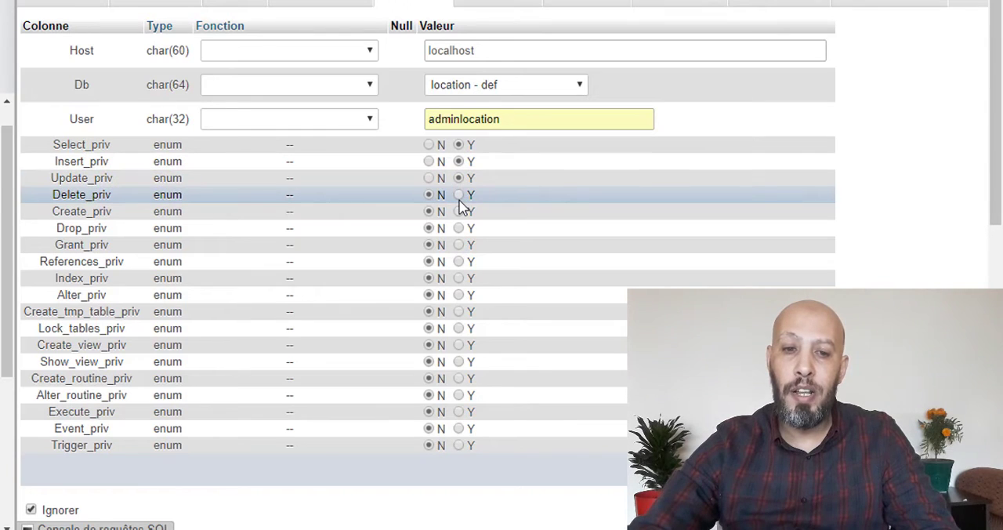
{"action": "left_click", "coordinate": [460, 196]}
{"action": "left_click", "coordinate": [459, 211]}
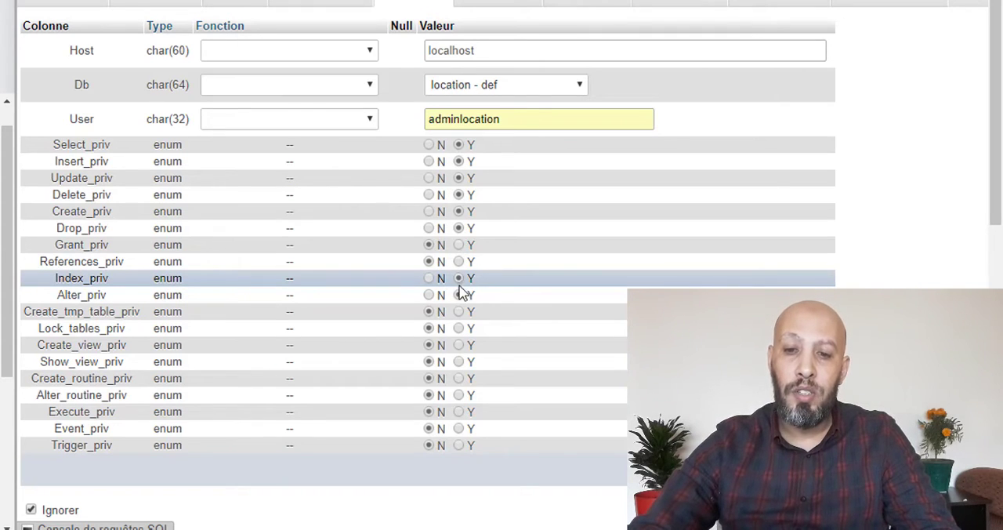
{"action": "left_click", "coordinate": [459, 294]}
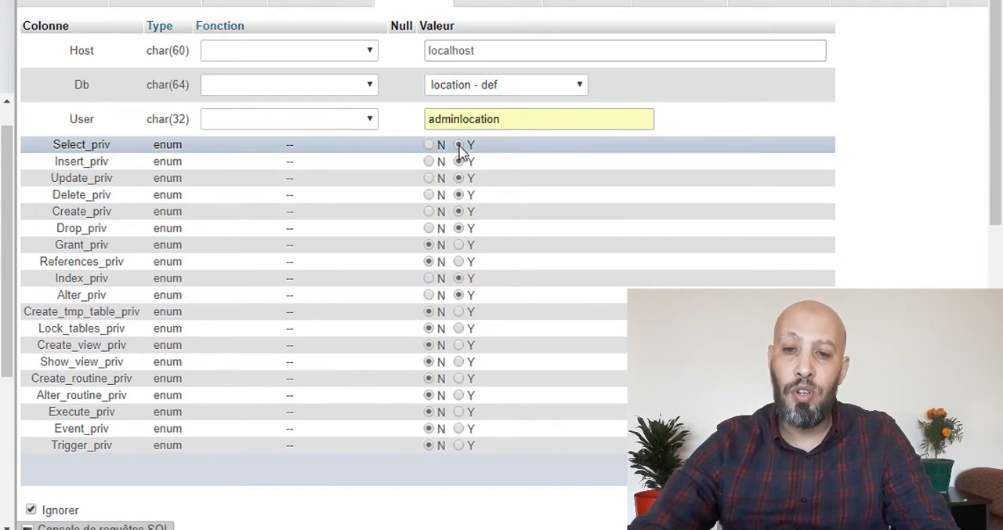
- Set the Insert, Update, Delete, Create, Drop, Index and Alter privileges back to N and insert the row into the db table
{"action": "left_click", "coordinate": [430, 161]}
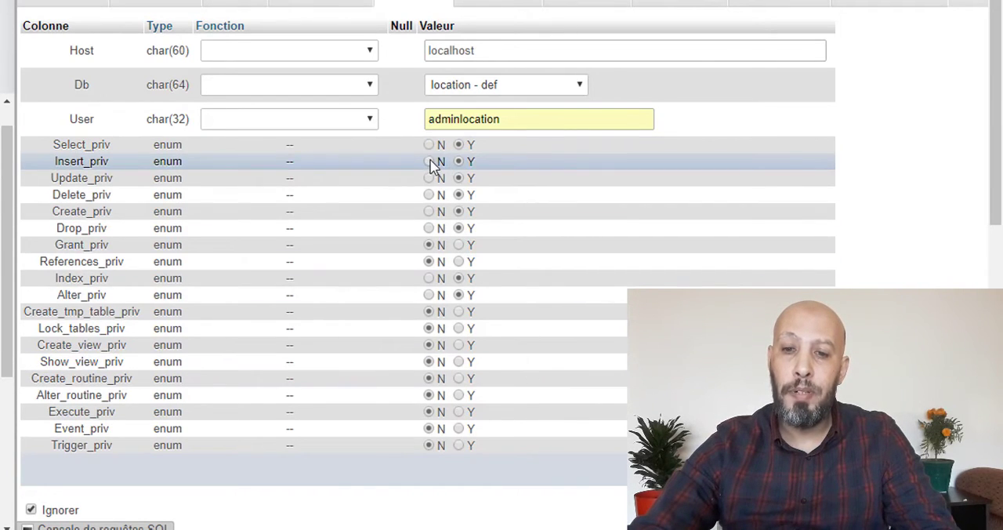
{"action": "left_click", "coordinate": [430, 178]}
{"action": "left_click", "coordinate": [429, 195]}
{"action": "left_click", "coordinate": [429, 212]}
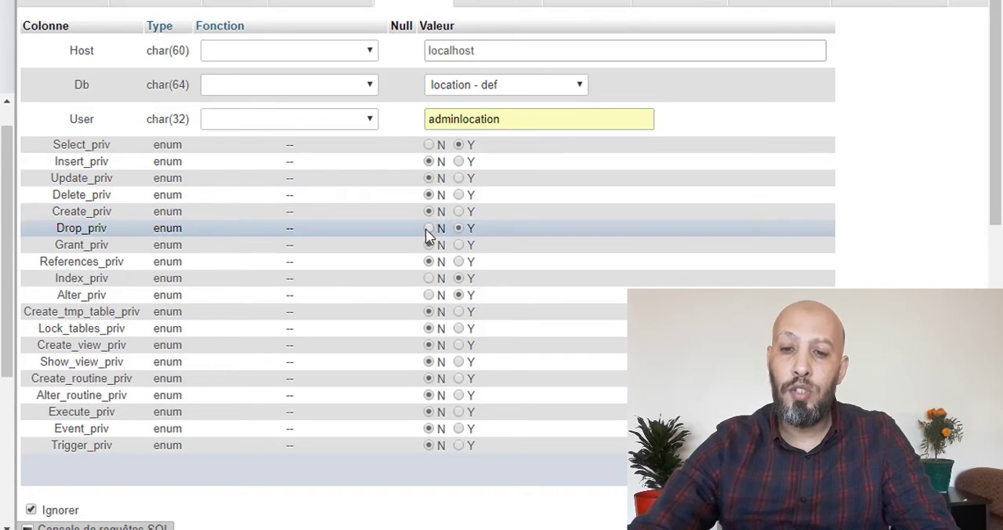
{"action": "left_click", "coordinate": [429, 228]}
{"action": "left_click", "coordinate": [429, 278]}
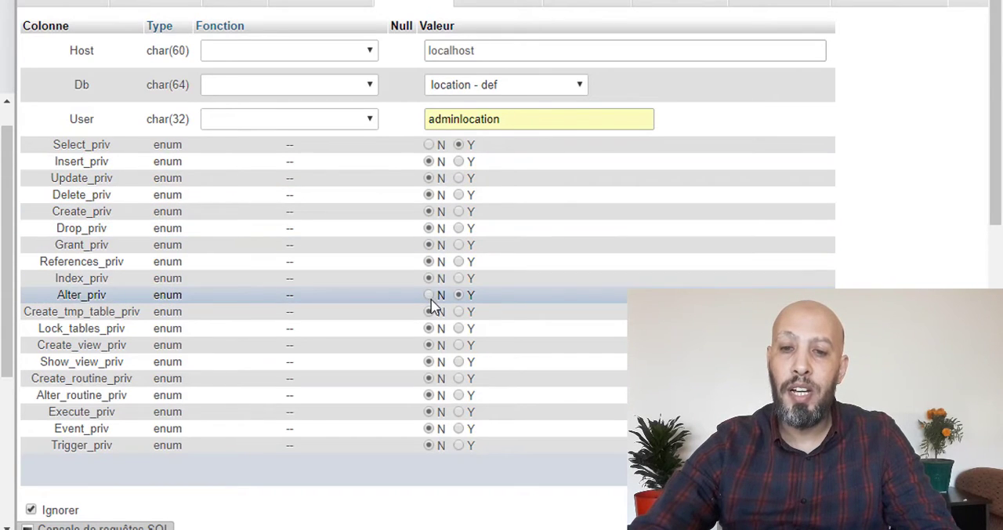
{"action": "left_click", "coordinate": [430, 296]}
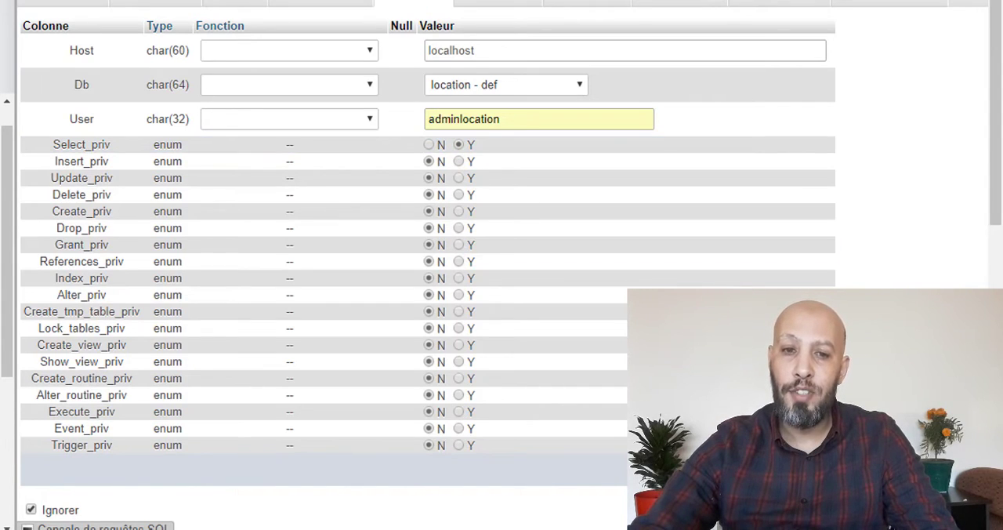
{"action": "left_click", "coordinate": [805, 470]}
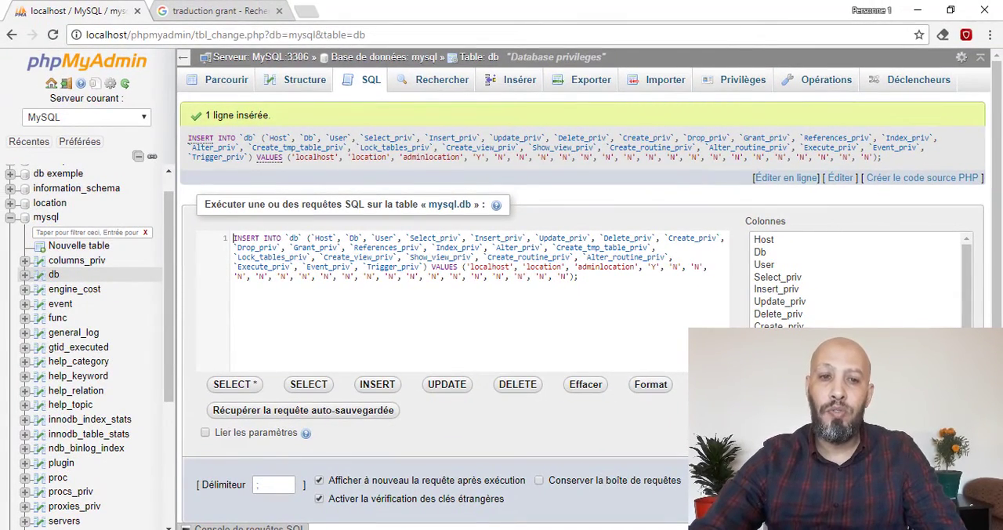
- Log out of phpMyAdmin, restart all services in Wampserver and check the local server's status
{"action": "left_click", "coordinate": [67, 84]}
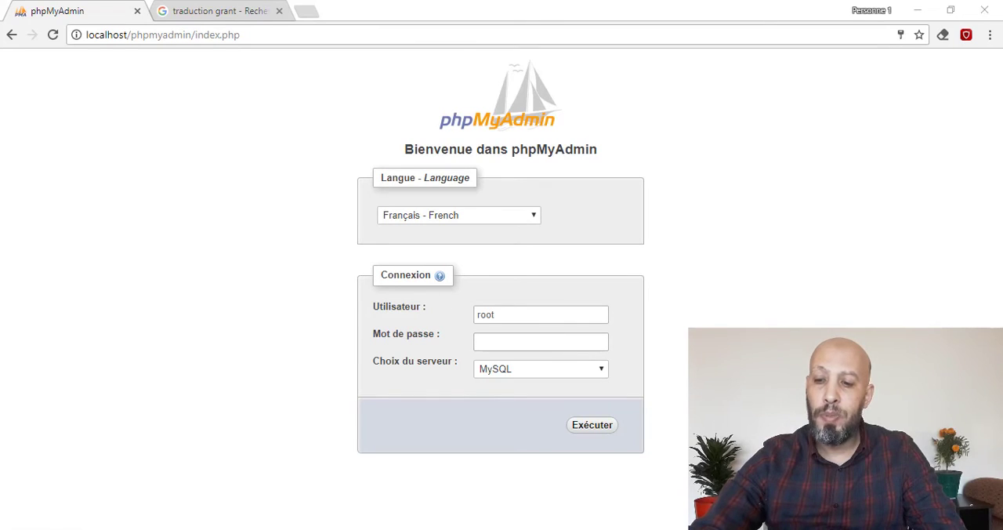
{"action": "left_click", "coordinate": [844, 492]}
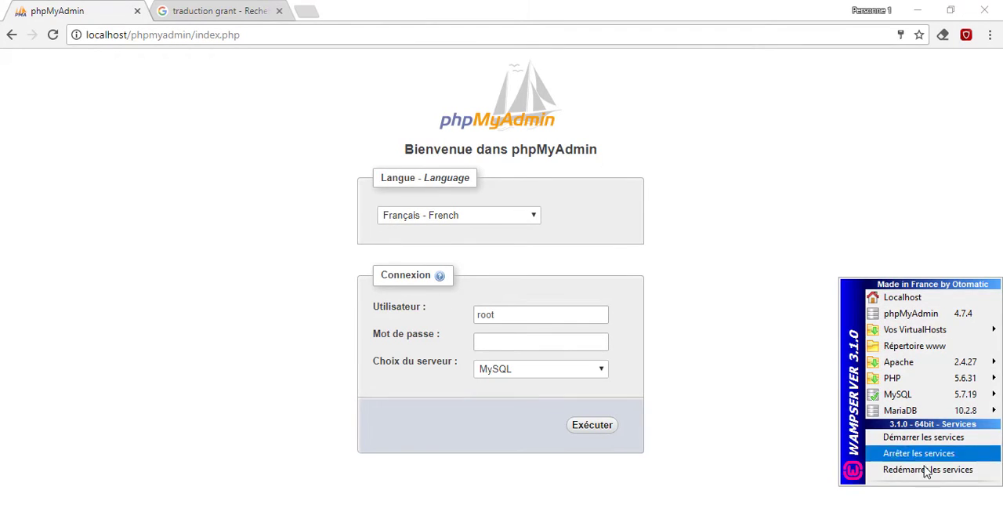
{"action": "left_click", "coordinate": [924, 469]}
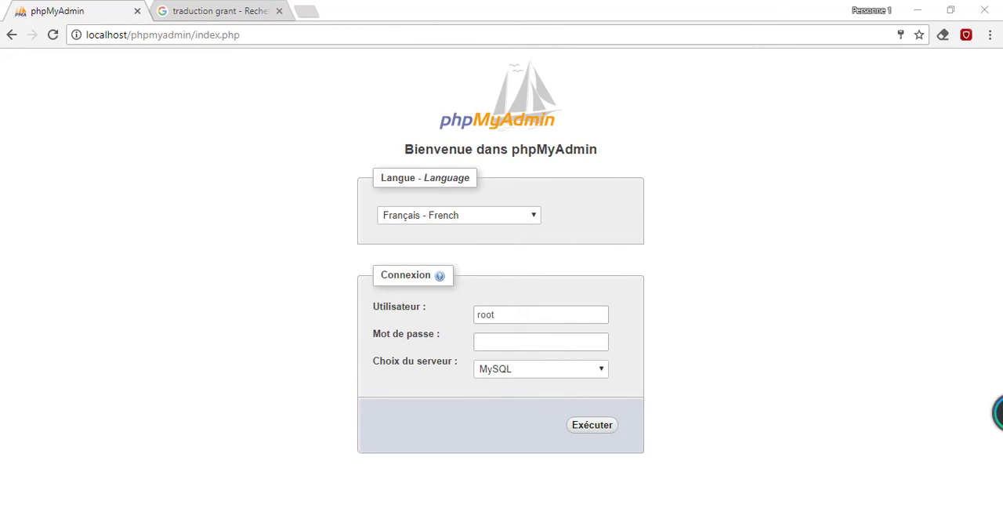
{"action": "left_click", "coordinate": [800, 529]}
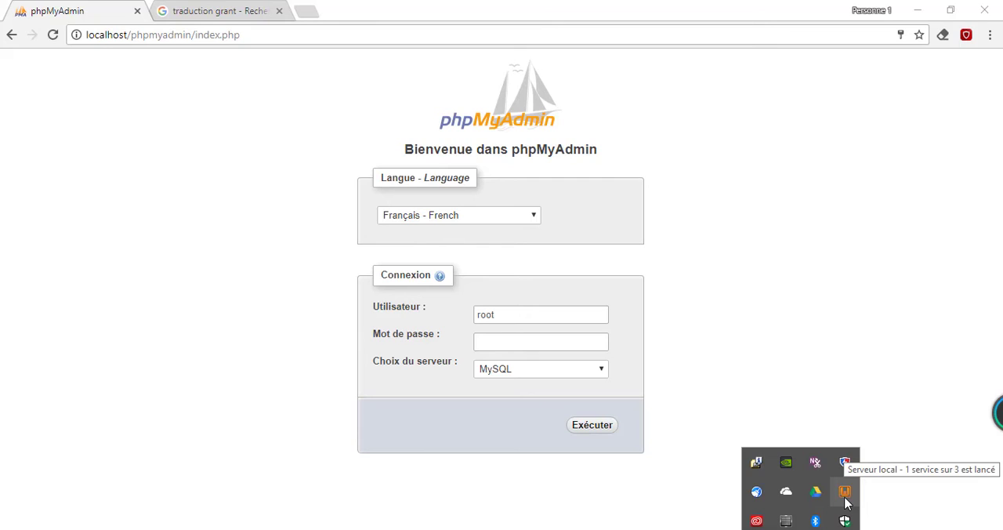
- Log in to phpMyAdmin as adminlocation with an empty password on the MySQL server
{"action": "double_click", "coordinate": [536, 315]}
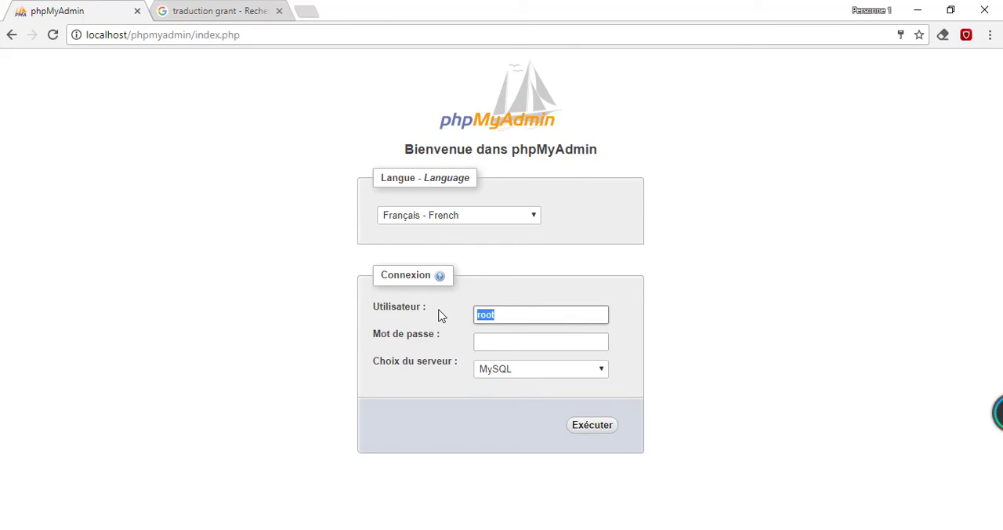
{"action": "type", "text": "adminlocation"}
{"action": "key", "text": "Tab"}
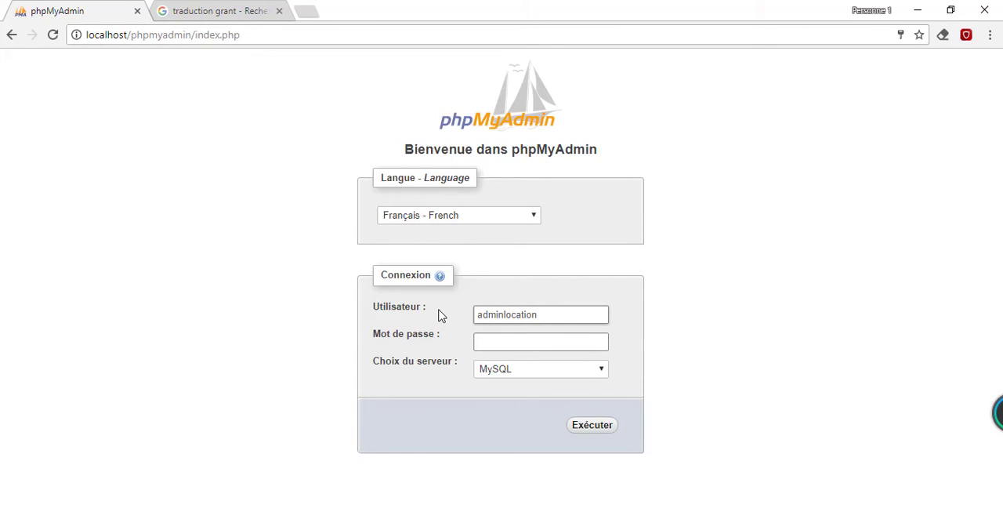
{"action": "left_click", "coordinate": [600, 430]}
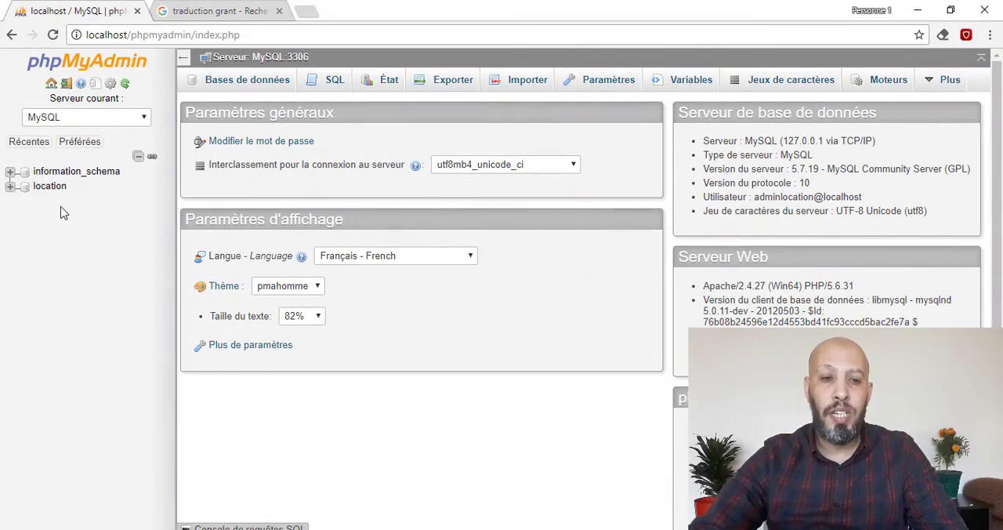
- Browse the vehicule table in the location database and view its structure
{"action": "left_click", "coordinate": [10, 188]}
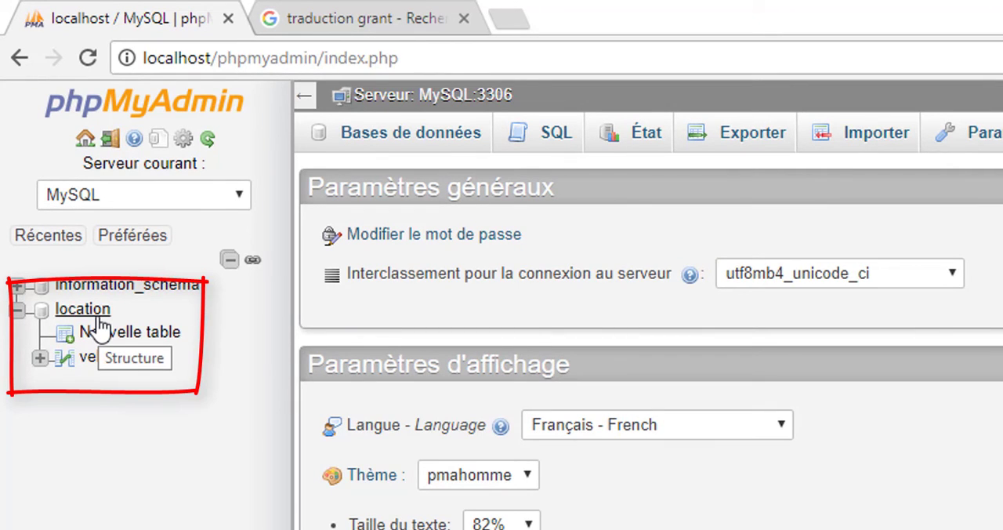
{"action": "left_click", "coordinate": [107, 358]}
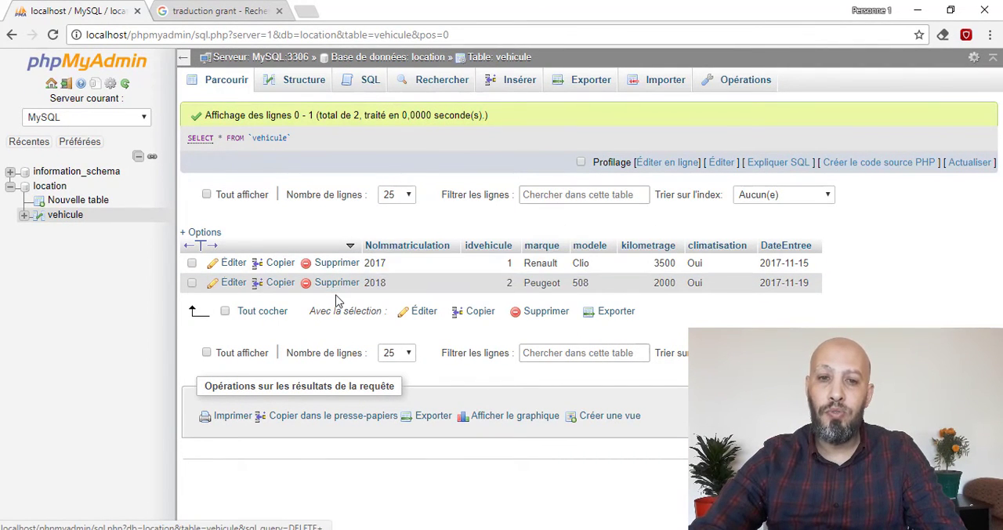
{"action": "left_click", "coordinate": [303, 84]}
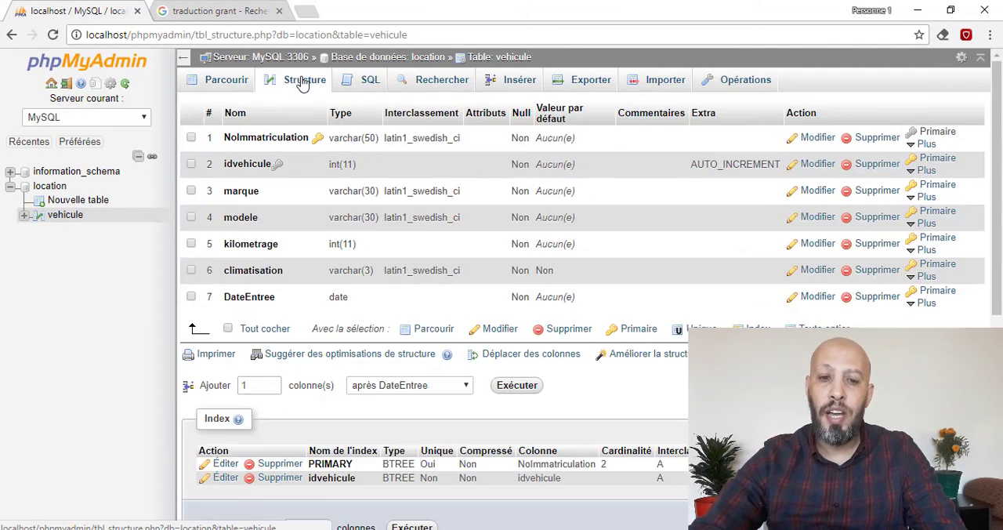
- Try to add a couleur column of type VARCHAR with length 30 after DateEntree in the vehicule table
{"action": "left_click", "coordinate": [516, 385]}
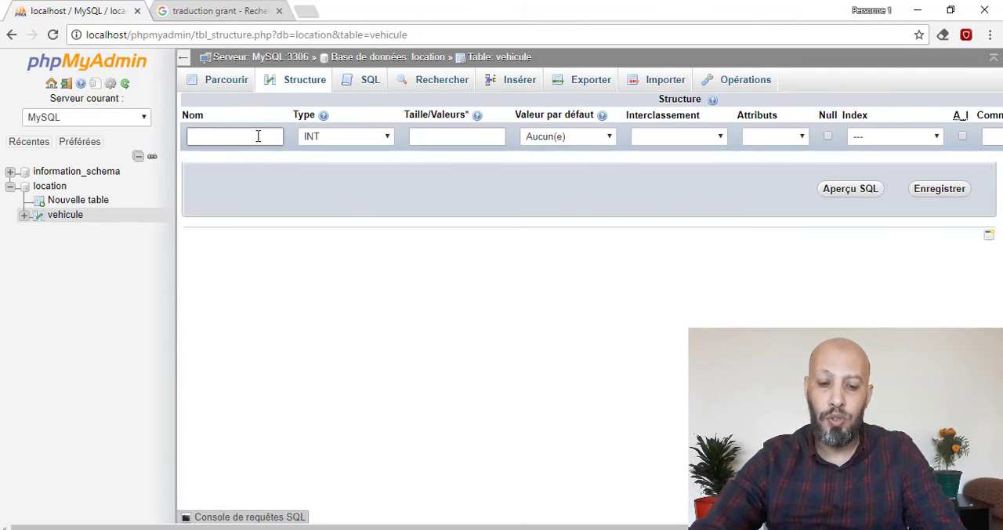
{"action": "type", "text": "coul"}
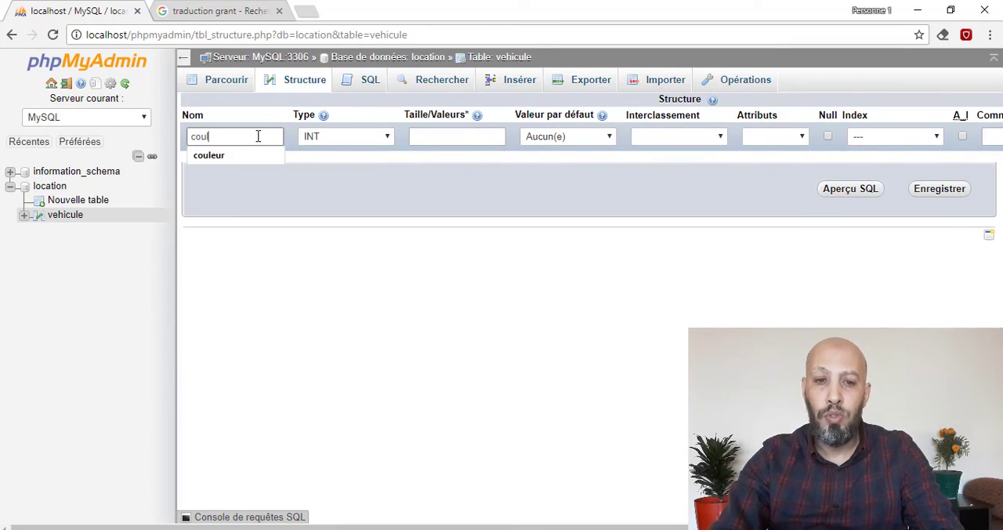
{"action": "type", "text": "eur"}
{"action": "key", "text": "Tab"}
{"action": "key", "text": "v"}
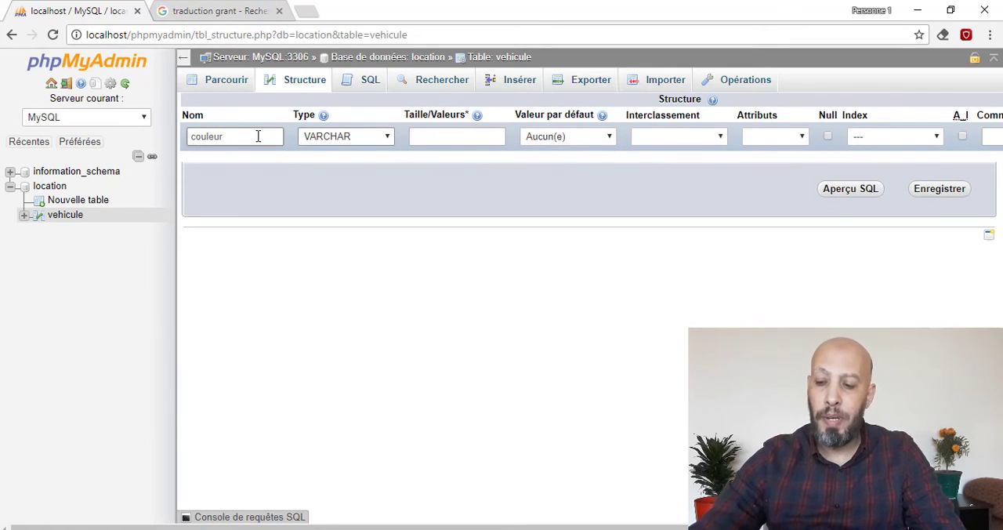
{"action": "key", "text": "Tab"}
{"action": "type", "text": "3"}
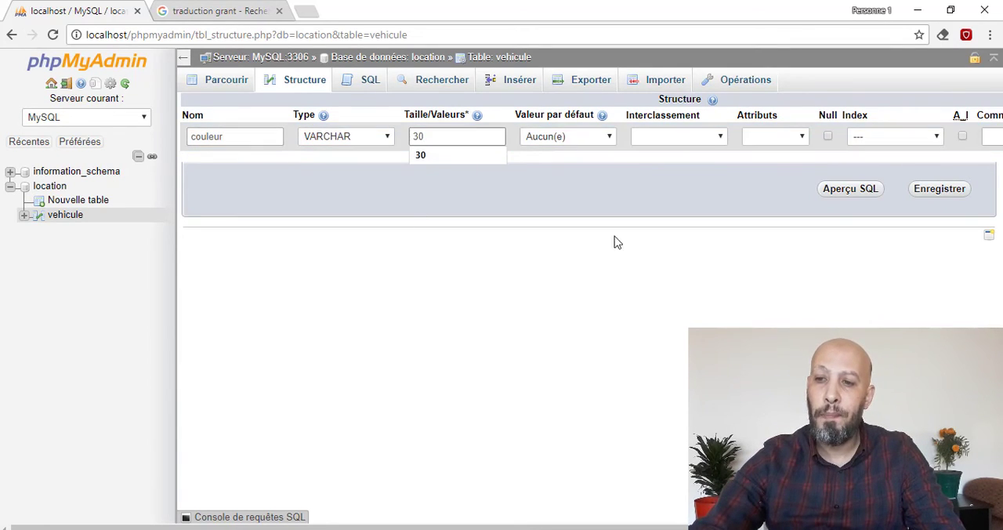
{"action": "left_click", "coordinate": [932, 195]}
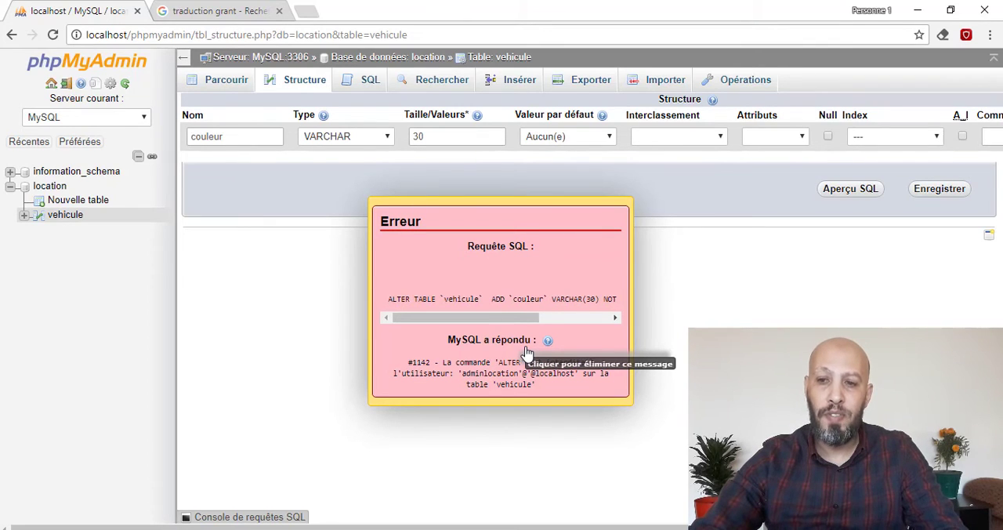
- Log out of the adminlocation session and log back in as root
{"action": "left_click", "coordinate": [66, 85]}
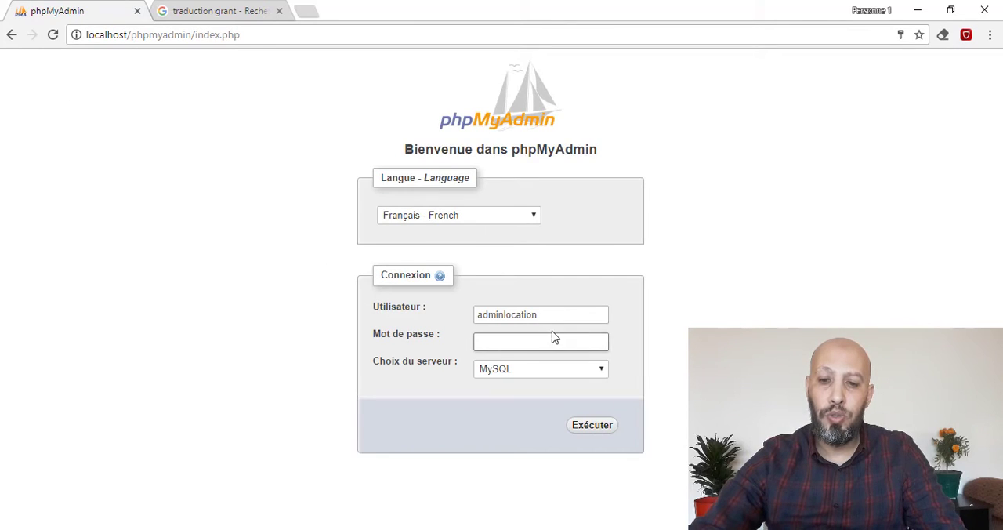
{"action": "left_click_drag", "start_coordinate": [554, 314], "coordinate": [308, 307]}
{"action": "key", "text": "ctrl+a"}
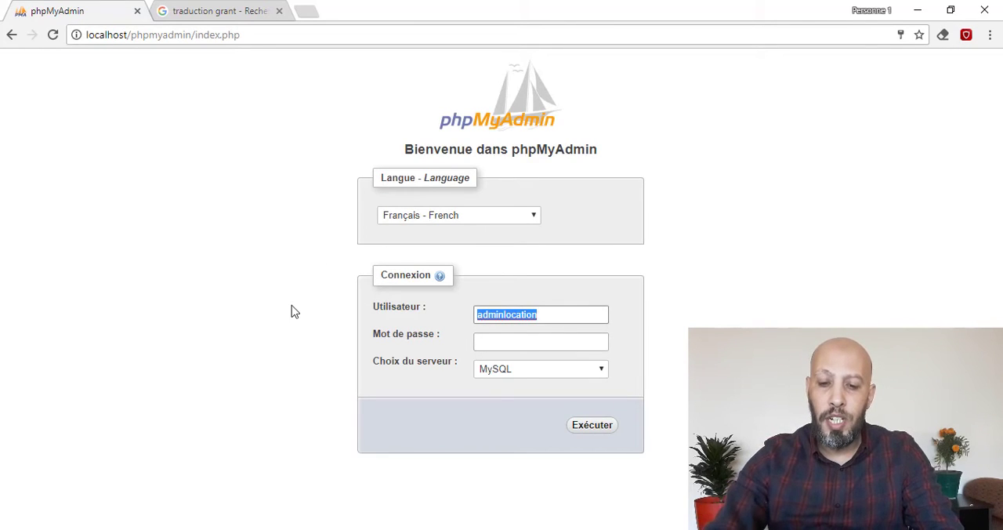
{"action": "type", "text": "root"}
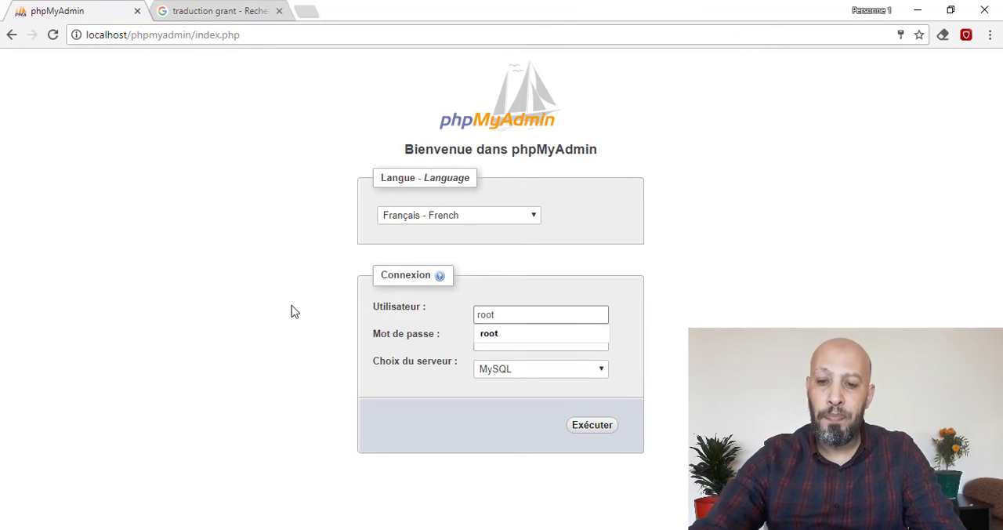
{"action": "left_click", "coordinate": [597, 427]}
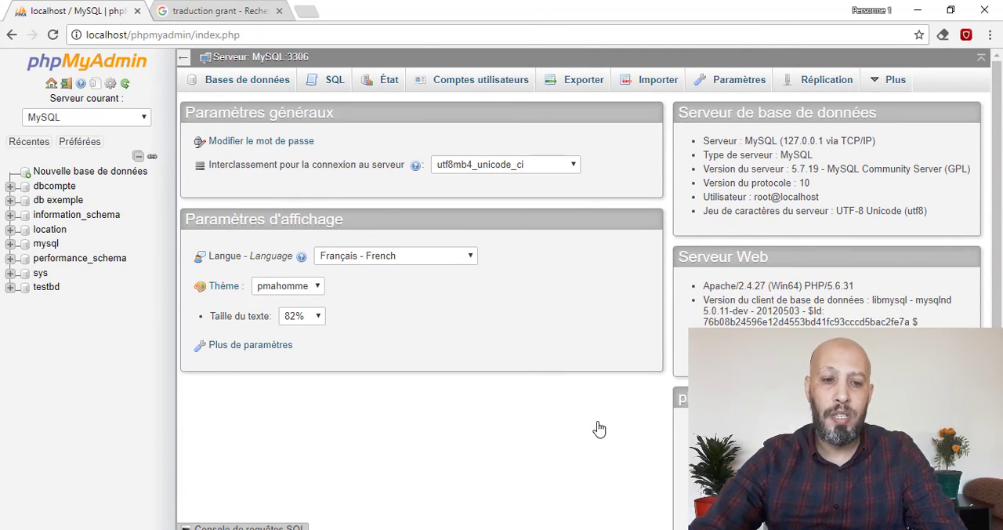
- In the mysql database's db table, set adminlocation's Insert, Update, Delete, Create, Drop, Index and Alter privileges to Y and save the row
{"action": "left_click", "coordinate": [45, 244]}
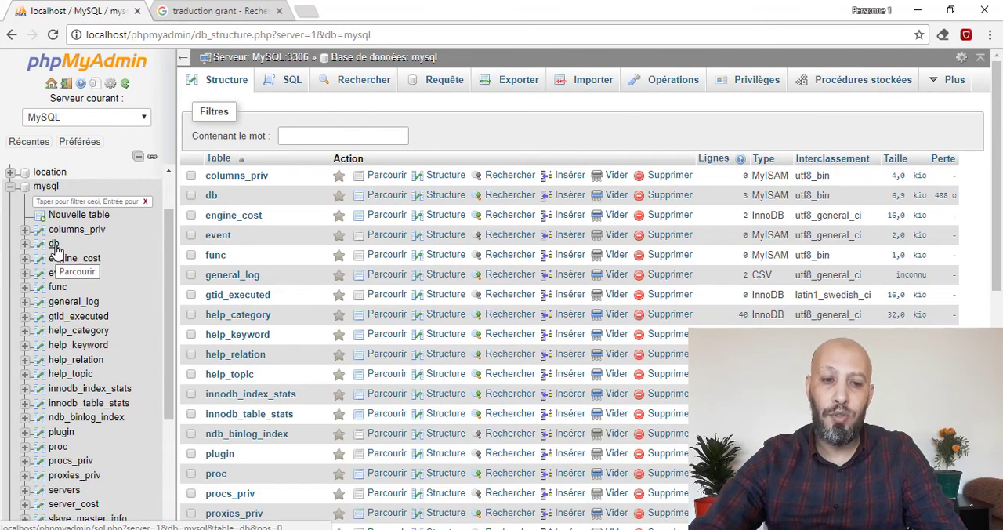
{"action": "left_click", "coordinate": [54, 246]}
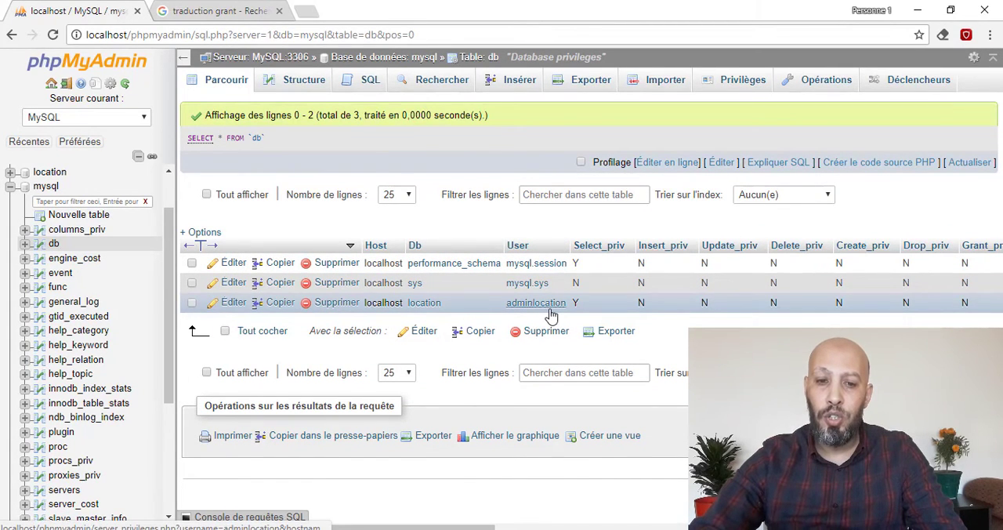
{"action": "left_click", "coordinate": [235, 306]}
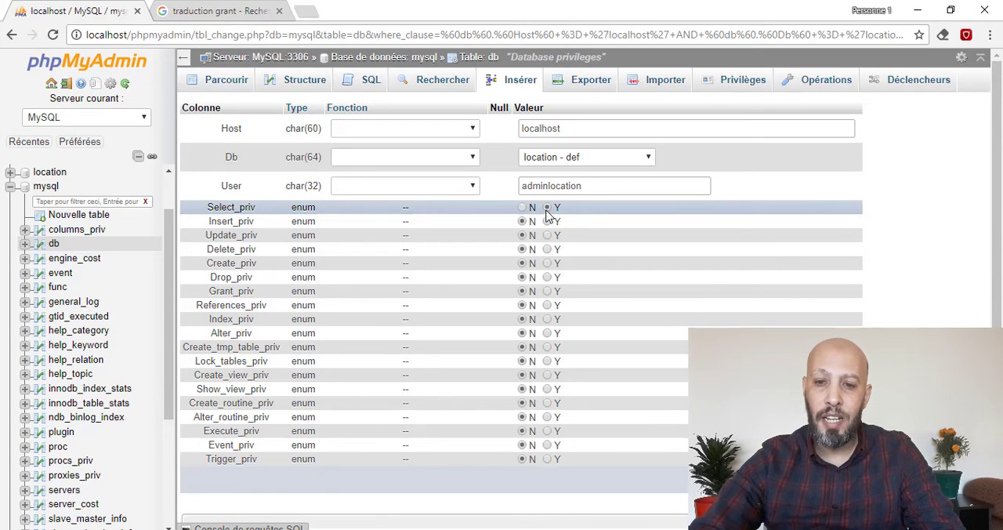
{"action": "left_click", "coordinate": [547, 222]}
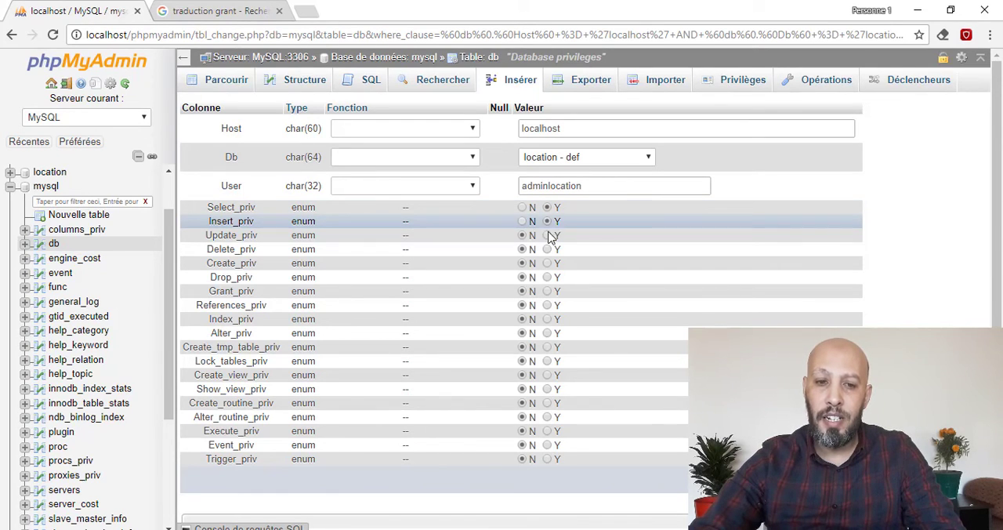
{"action": "left_click", "coordinate": [547, 264]}
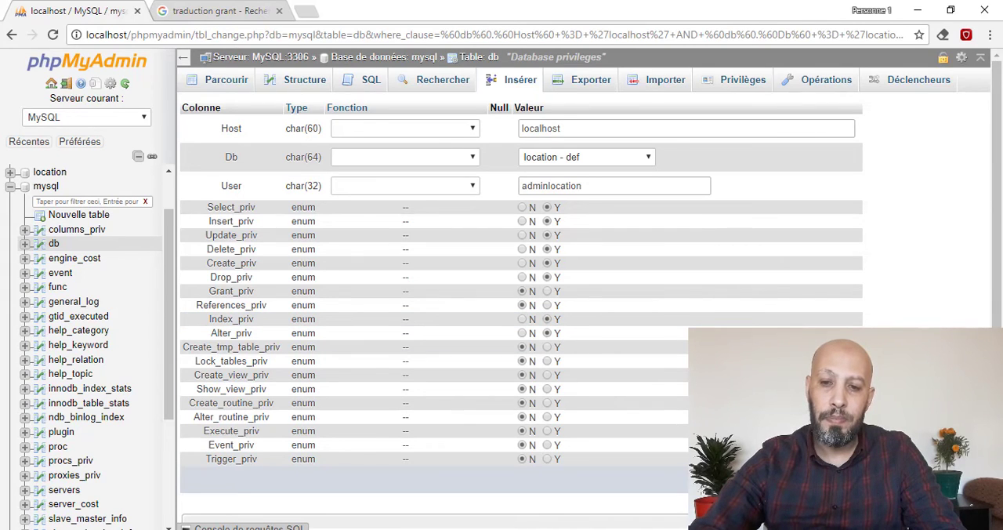
{"action": "left_click", "coordinate": [830, 479]}
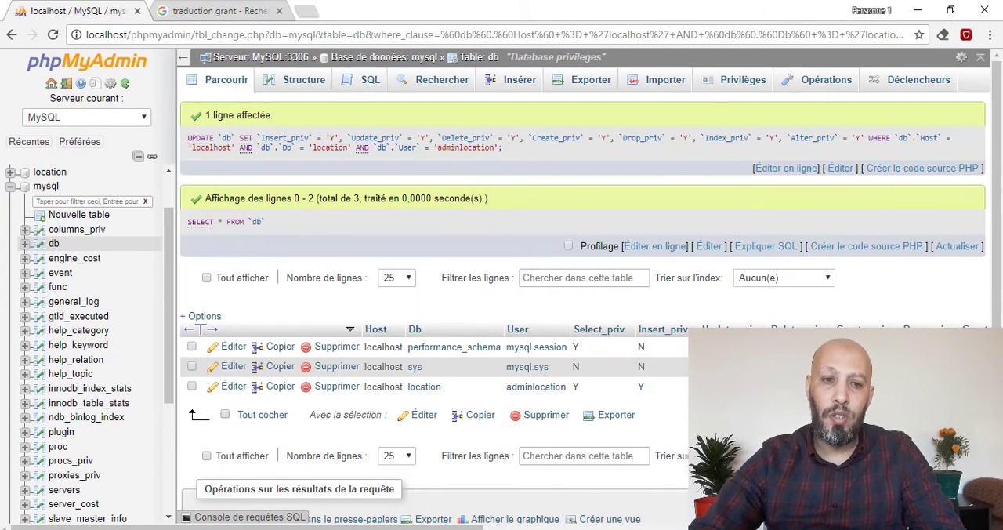
- Log out of the root session, restart all Wampserver services and check the local server's status
{"action": "left_click", "coordinate": [68, 85]}
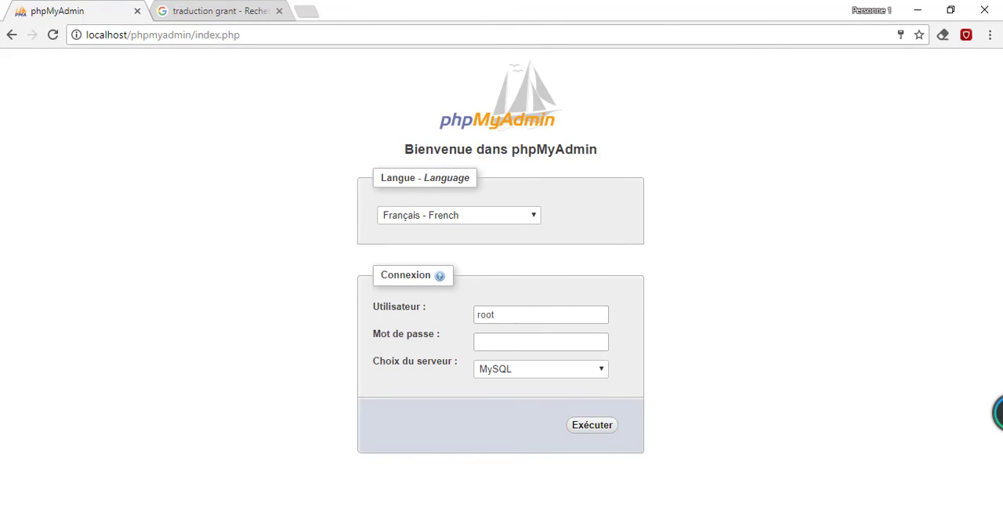
{"action": "left_click", "coordinate": [800, 529]}
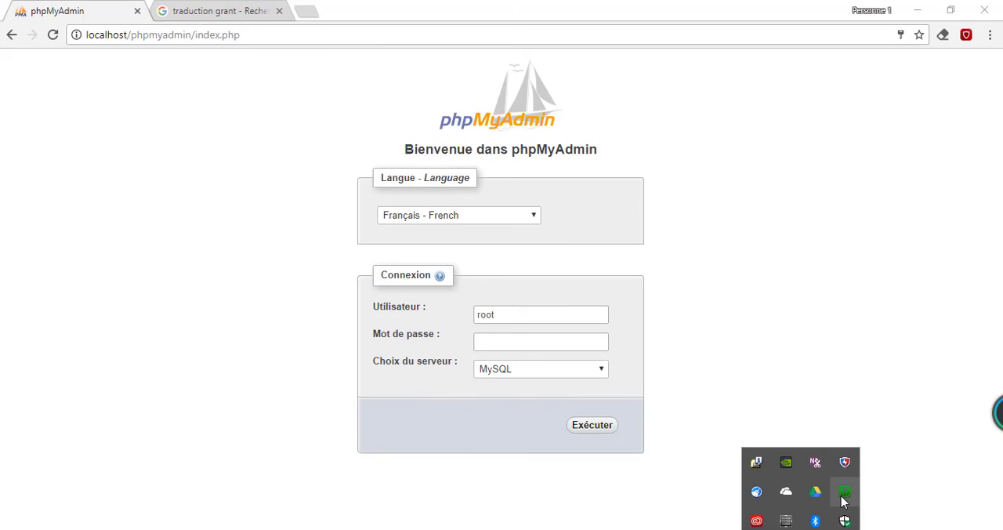
{"action": "left_click", "coordinate": [843, 493]}
{"action": "left_click", "coordinate": [913, 478]}
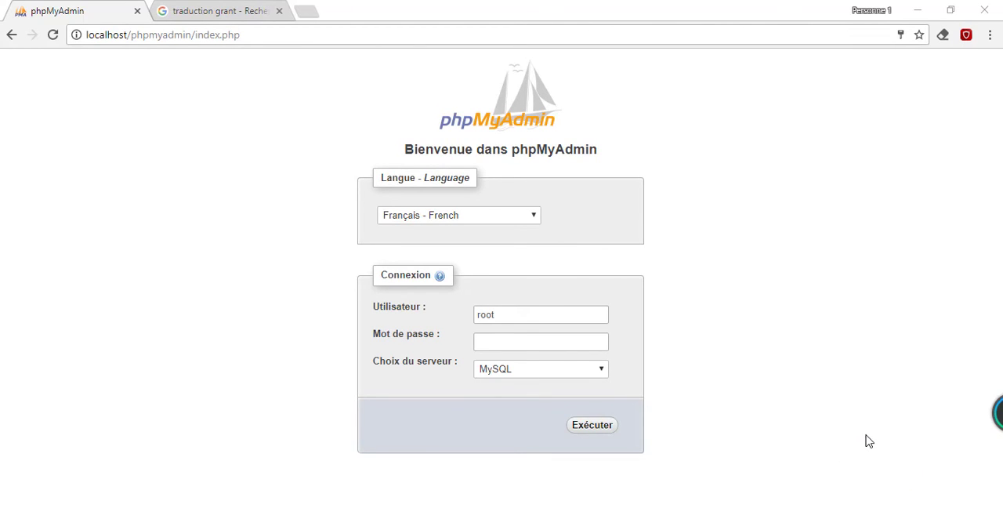
{"action": "left_click", "coordinate": [801, 529]}
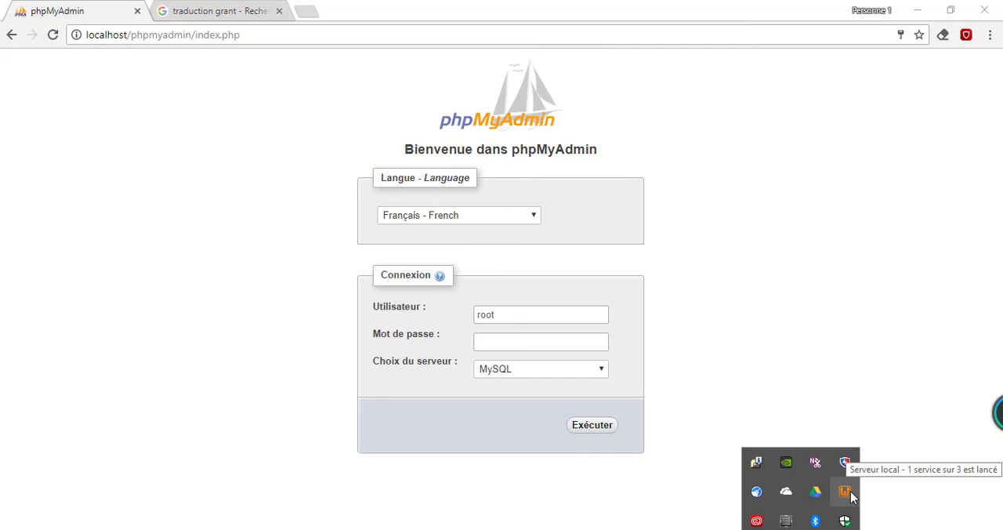
- Replace root with adminlocation as the user and log in with an empty password
{"action": "left_click_drag", "start_coordinate": [532, 313], "coordinate": [413, 311]}
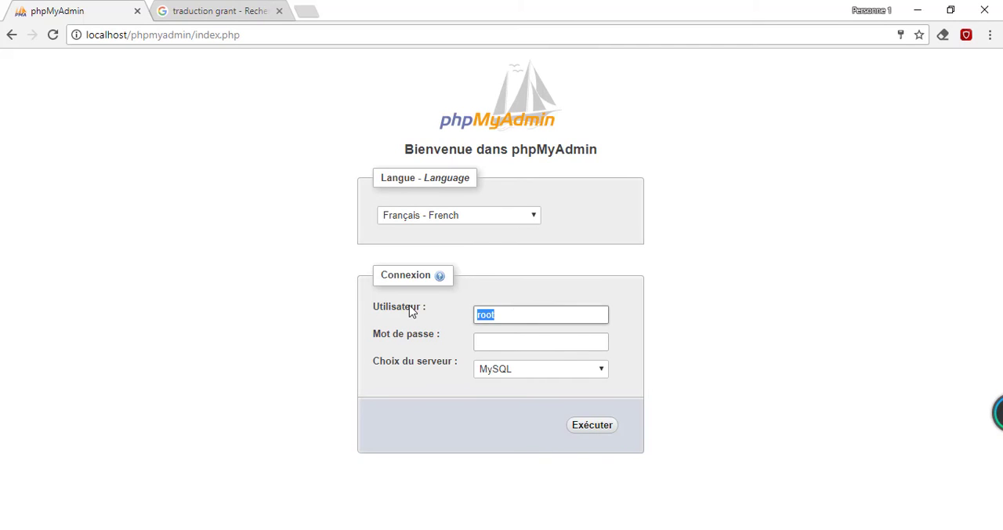
{"action": "type", "text": "admi"}
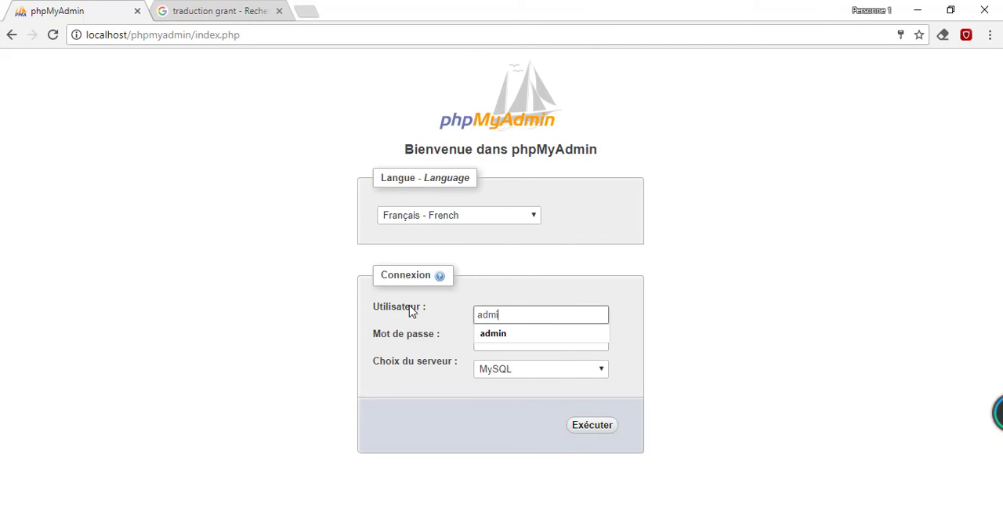
{"action": "type", "text": "nlo"}
{"action": "key", "text": "Down"}
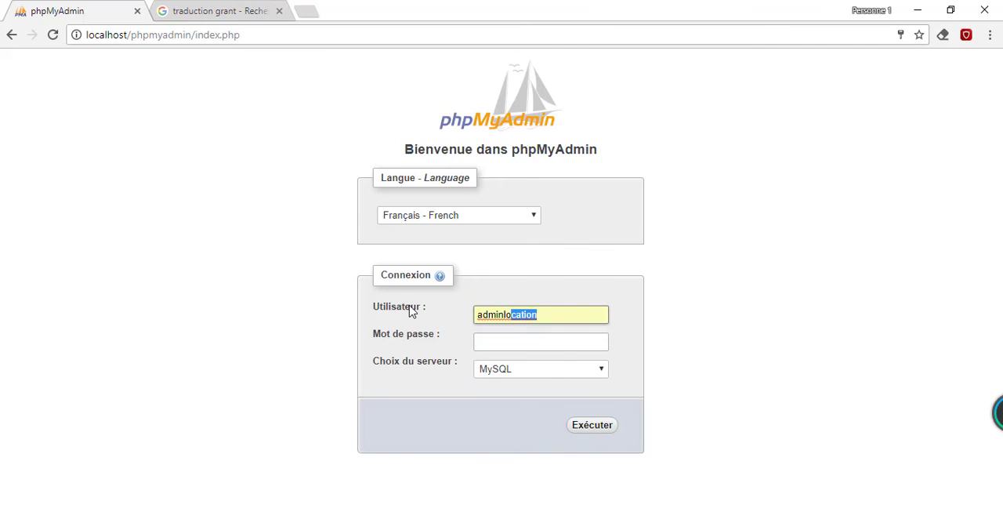
{"action": "key", "text": "Return"}
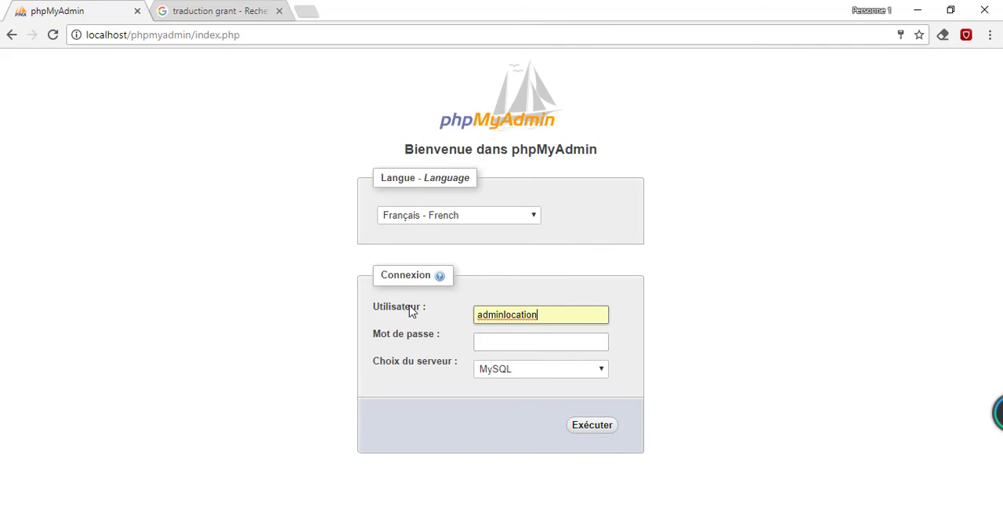
{"action": "left_click", "coordinate": [594, 429]}
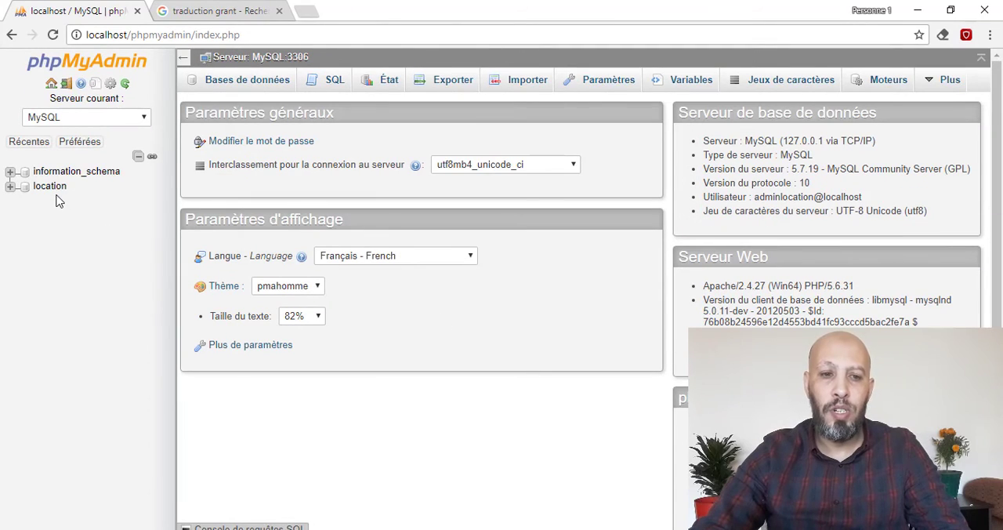
- Start a new row in the location database's vehicule table with marque "marque1" and modele "modele1"
{"action": "left_click", "coordinate": [51, 190]}
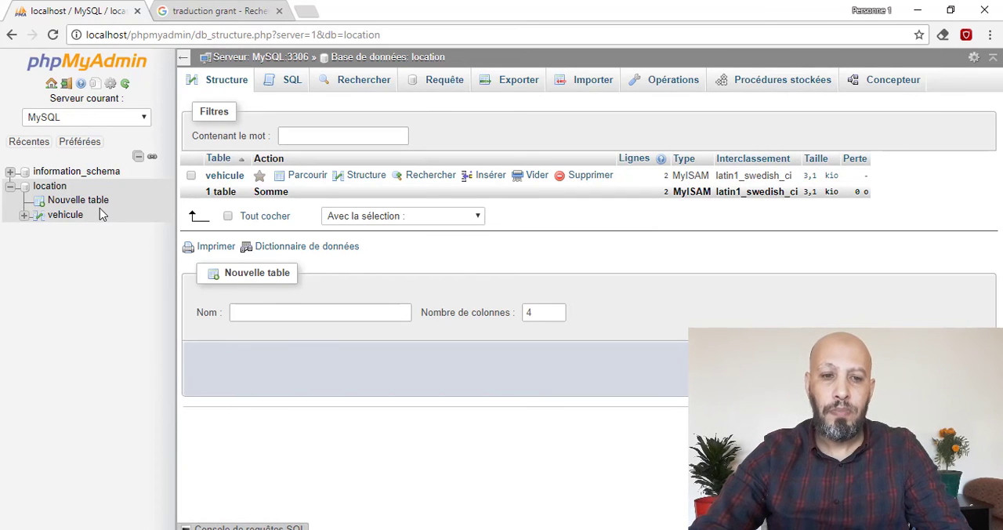
{"action": "left_click", "coordinate": [66, 219]}
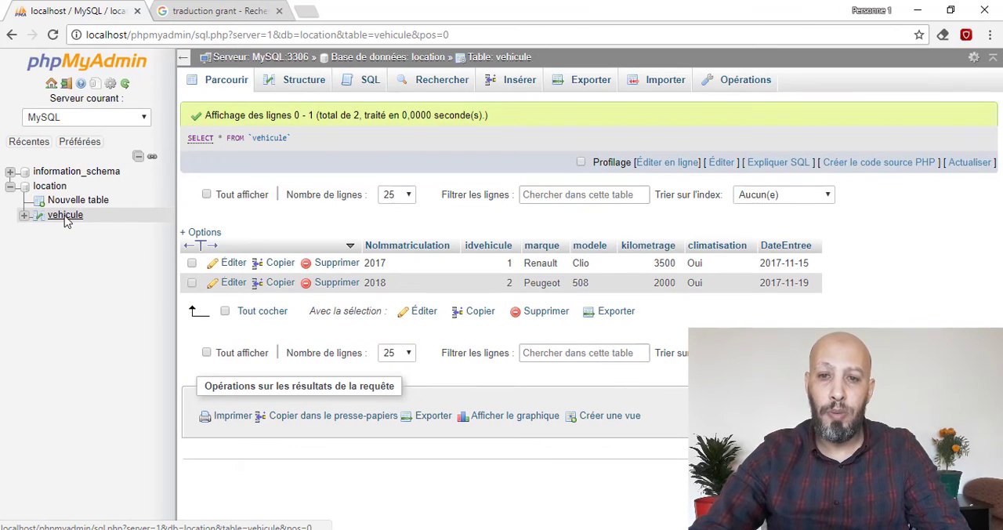
{"action": "left_click", "coordinate": [531, 83]}
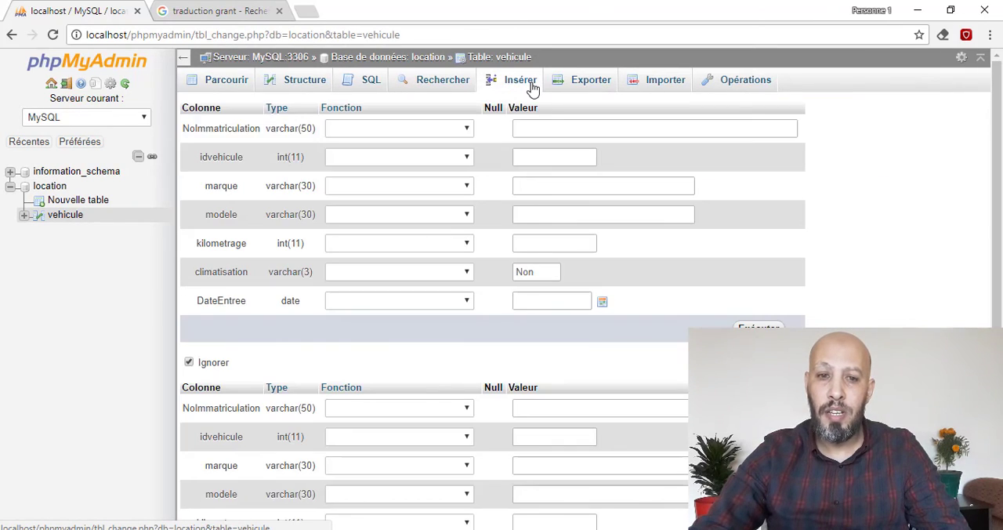
{"action": "left_click", "coordinate": [548, 185]}
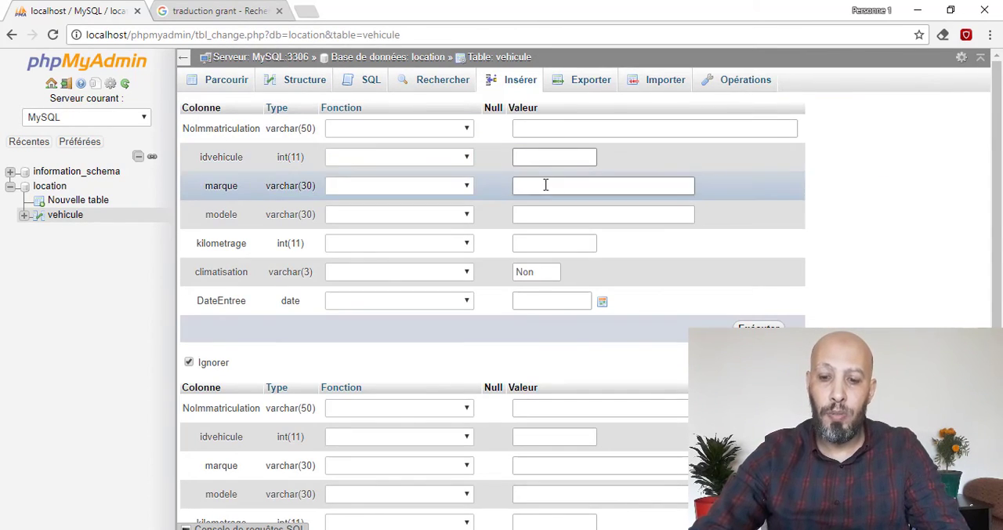
{"action": "type", "text": "marq"}
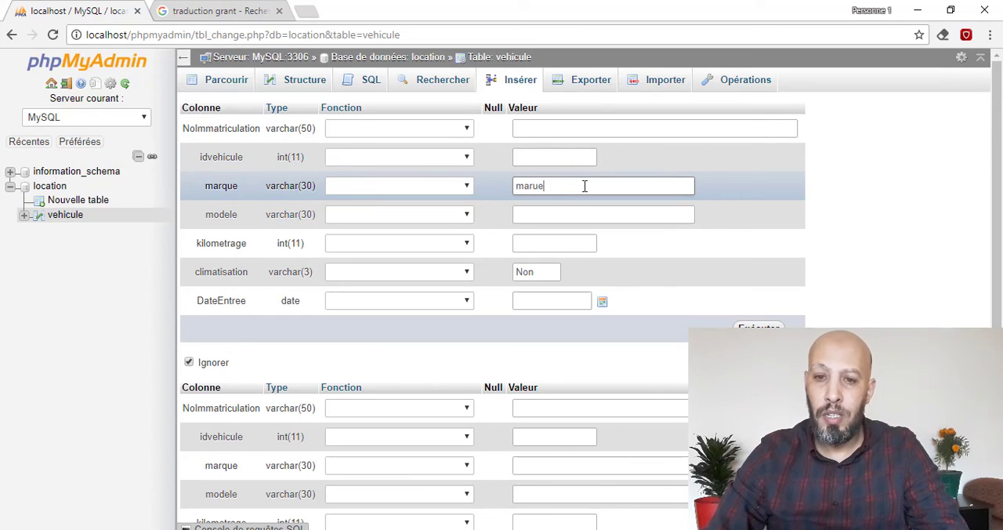
{"action": "type", "text": "ue1"}
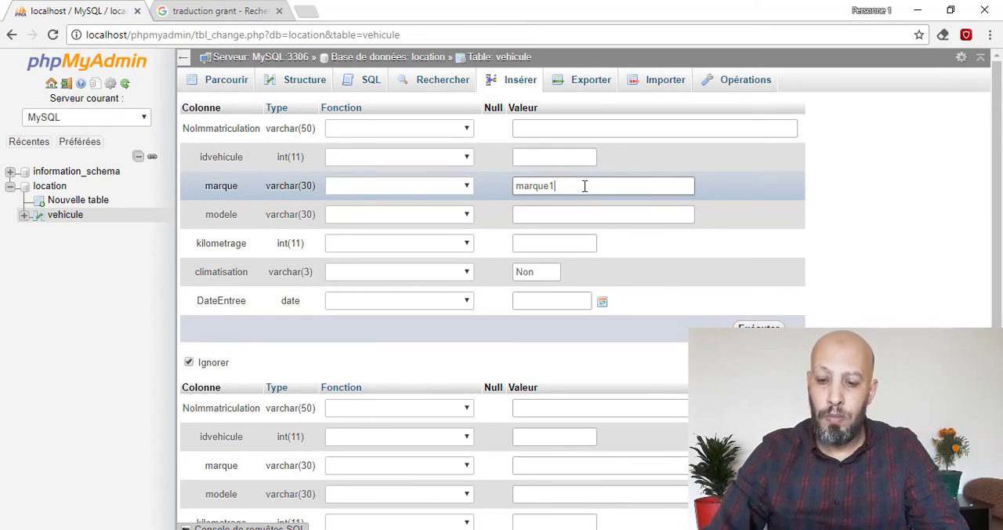
{"action": "key", "text": "Tab"}
{"action": "type", "text": "model"}
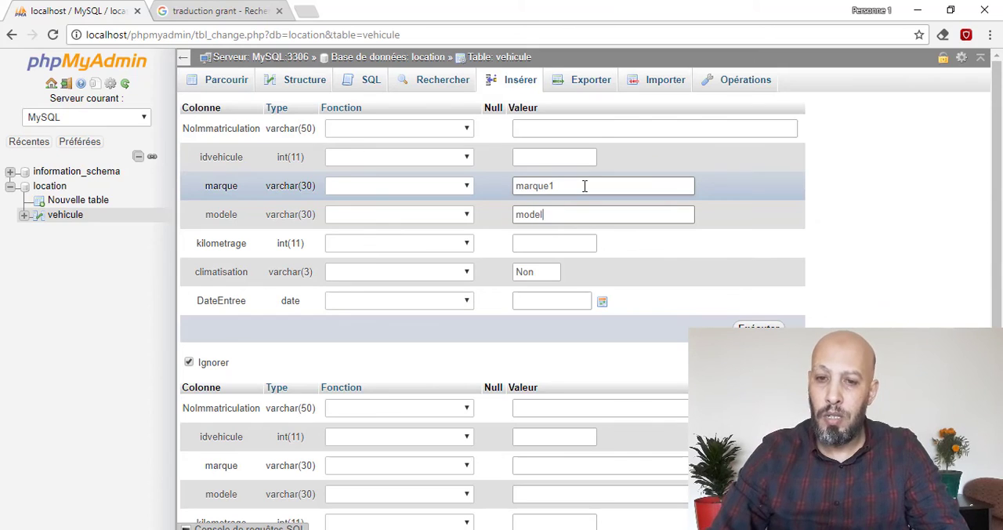
{"action": "type", "text": "e1"}
{"action": "key", "text": "Tab"}
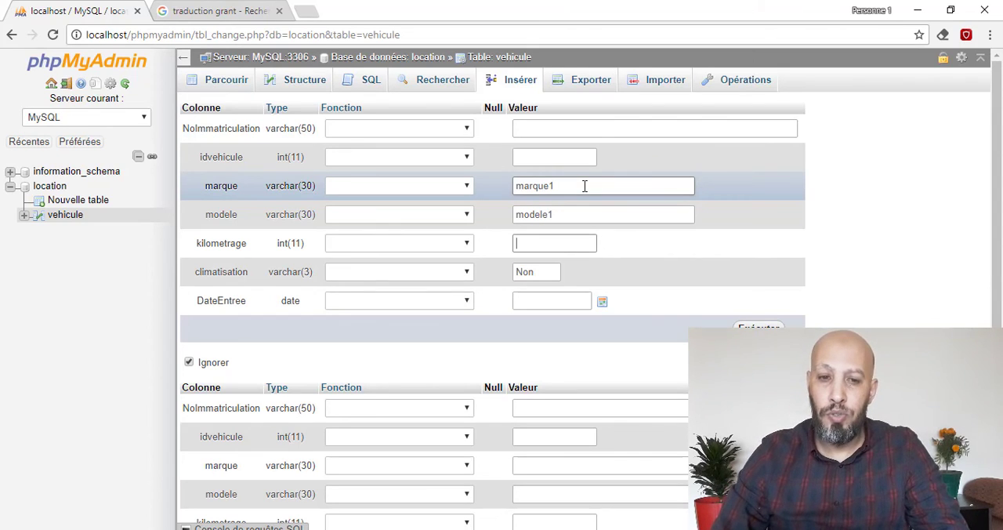
- Set kilometrage to 100 and DateEntree to 2017-11-13, insert the row and browse the vehicule table
{"action": "type", "text": "100"}
{"action": "key", "text": "Tab"}
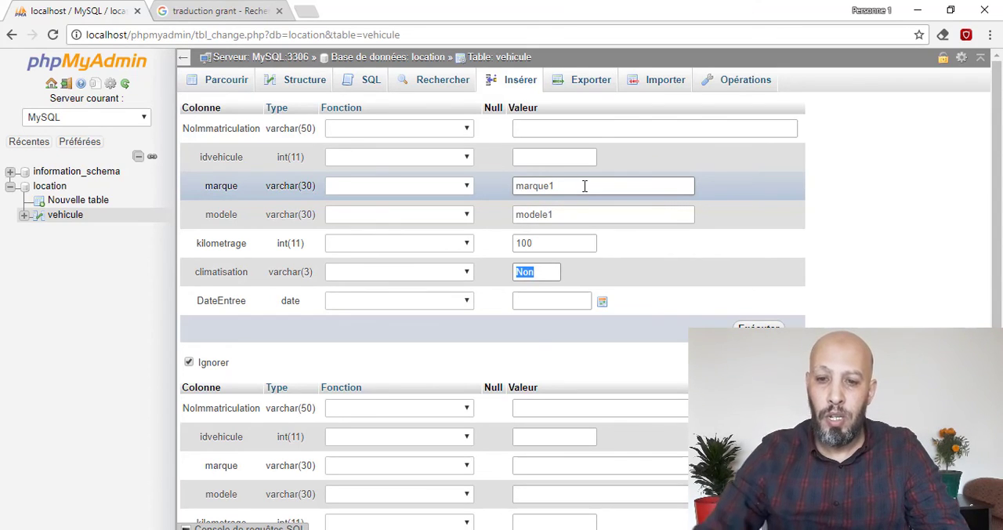
{"action": "key", "text": "Tab"}
{"action": "left_click", "coordinate": [602, 300]}
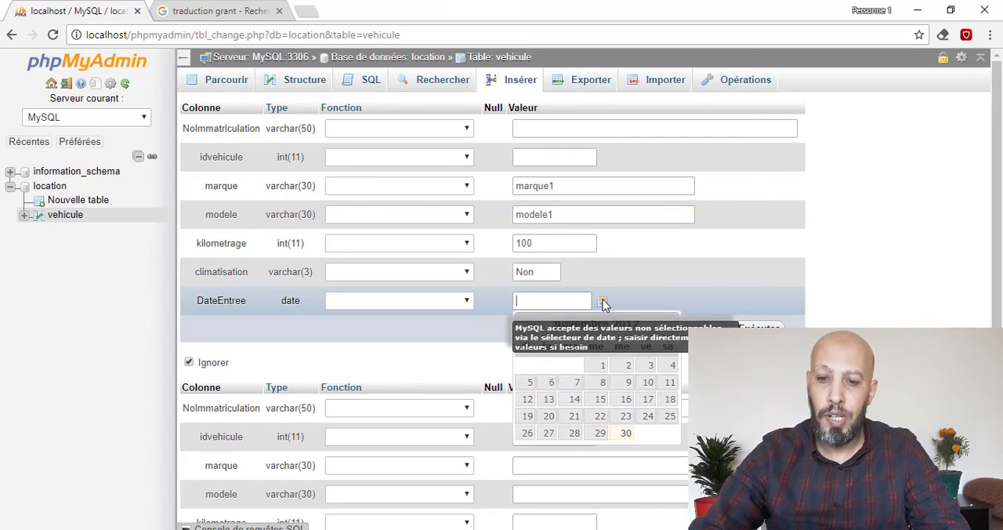
{"action": "left_click", "coordinate": [551, 399]}
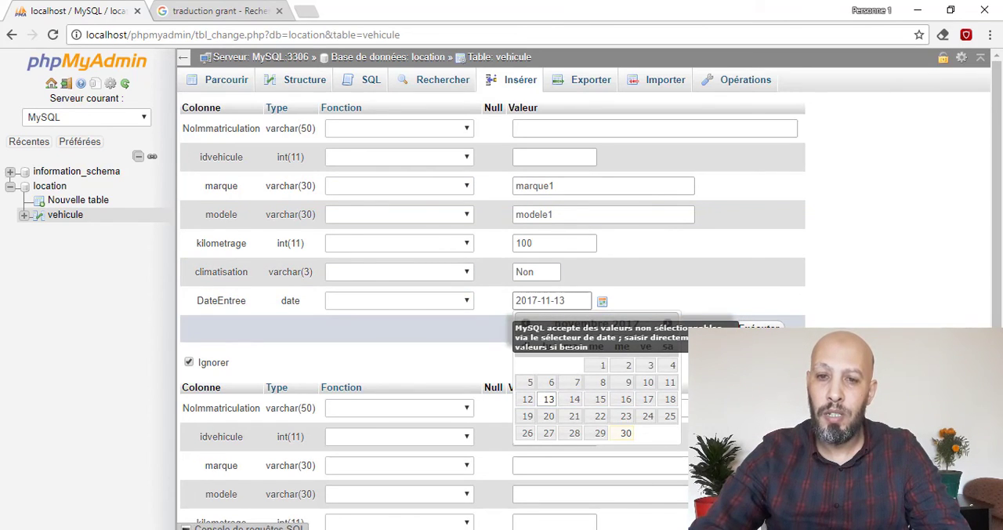
{"action": "key", "text": "Return"}
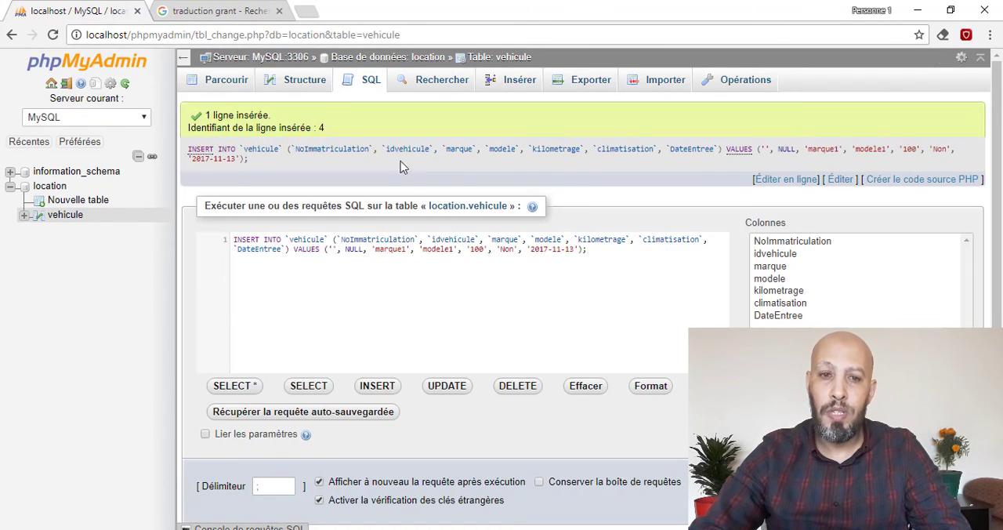
{"action": "left_click", "coordinate": [227, 80]}
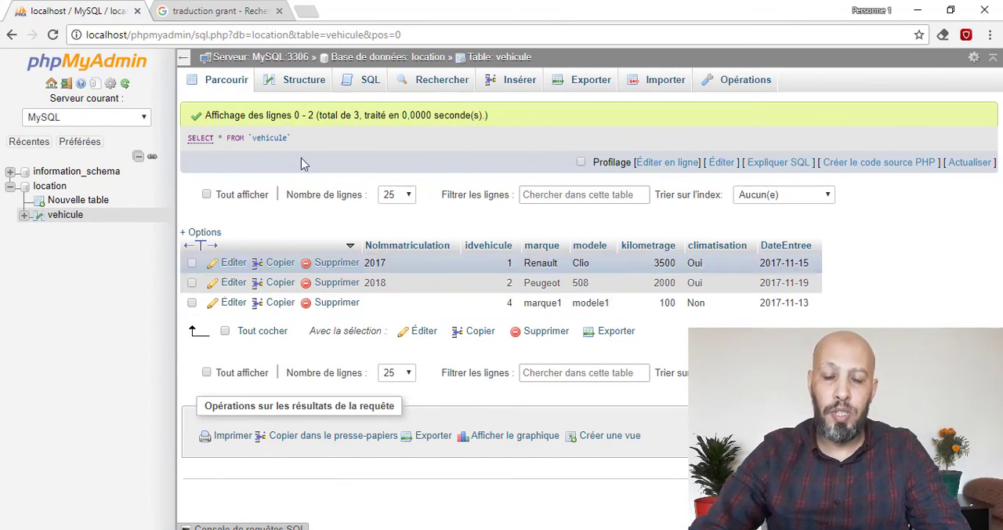
- Add a VARCHAR column named couleur with length 10 after DateEntree in the vehicule table, and check the table's structure
{"action": "left_click", "coordinate": [302, 80]}
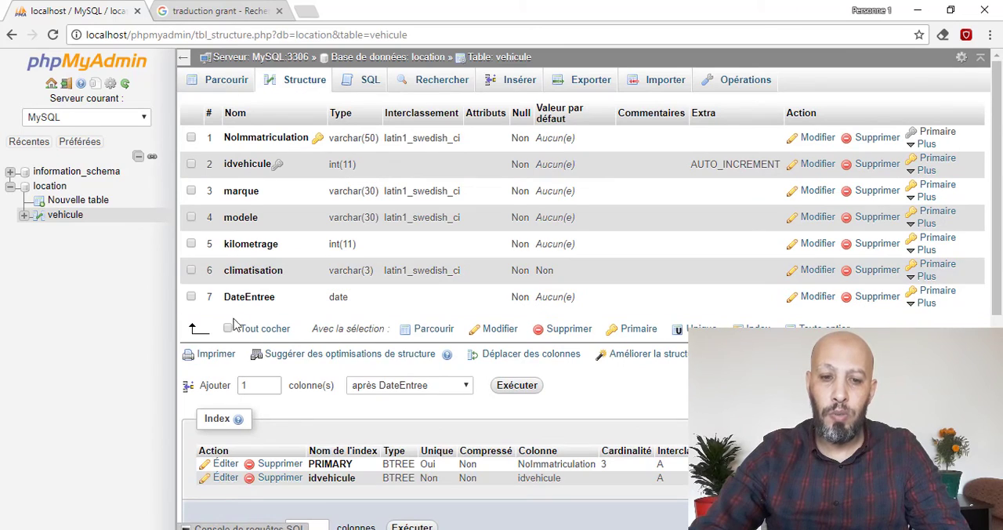
{"action": "left_click", "coordinate": [517, 385]}
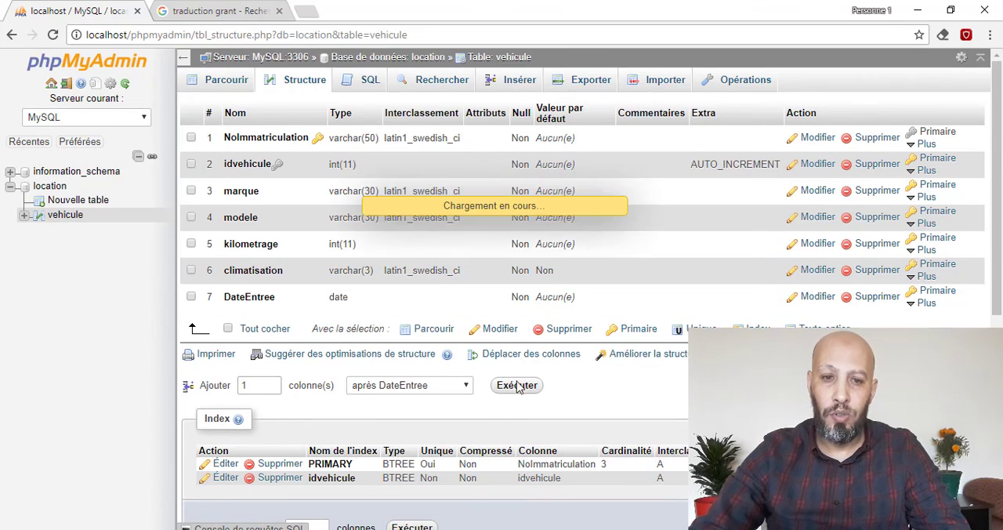
{"action": "left_click", "coordinate": [254, 136]}
{"action": "type", "text": "couleur"}
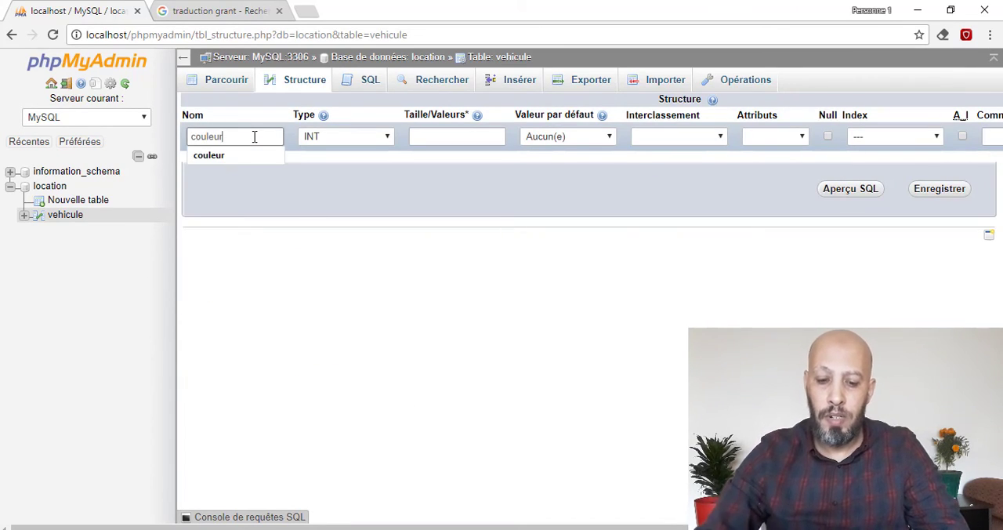
{"action": "key", "text": "Tab"}
{"action": "key", "text": "Down"}
{"action": "key", "text": "Tab"}
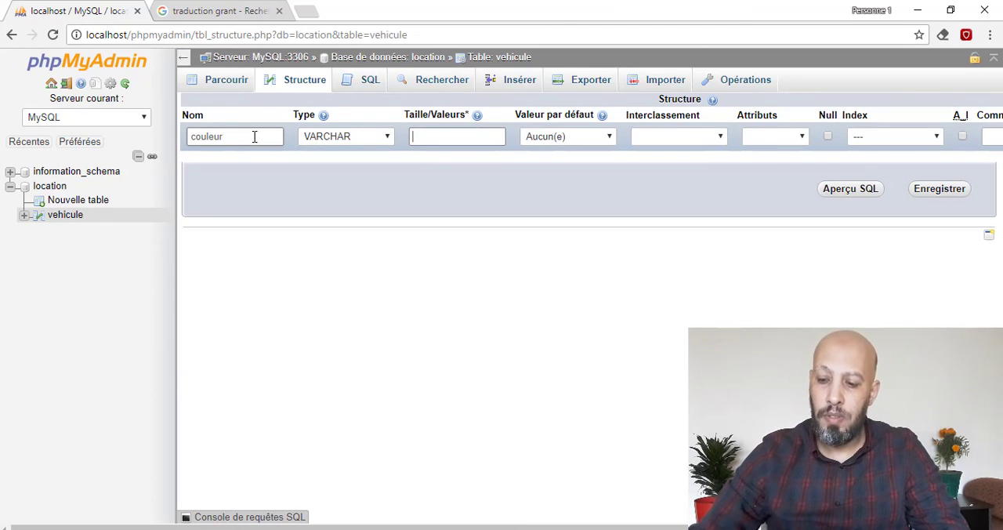
{"action": "type", "text": "10"}
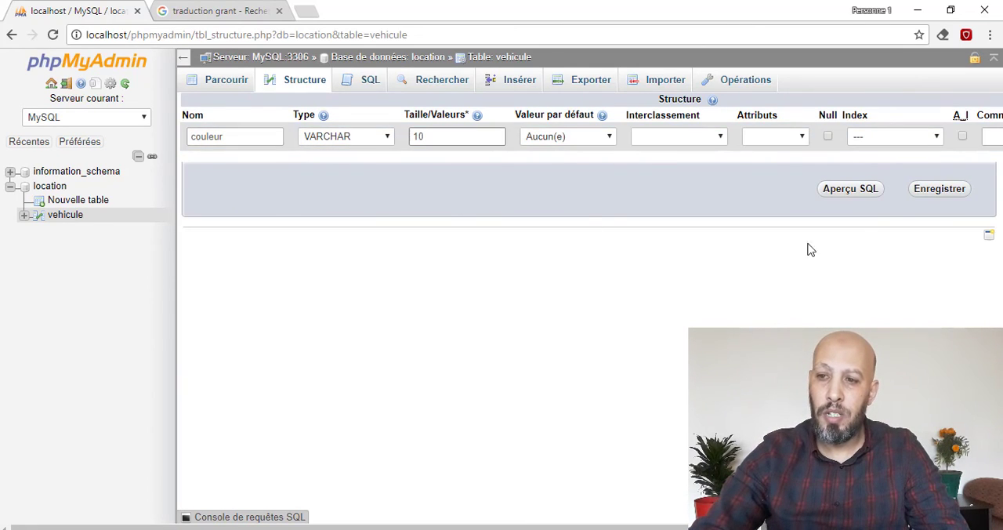
{"action": "left_click", "coordinate": [940, 191]}
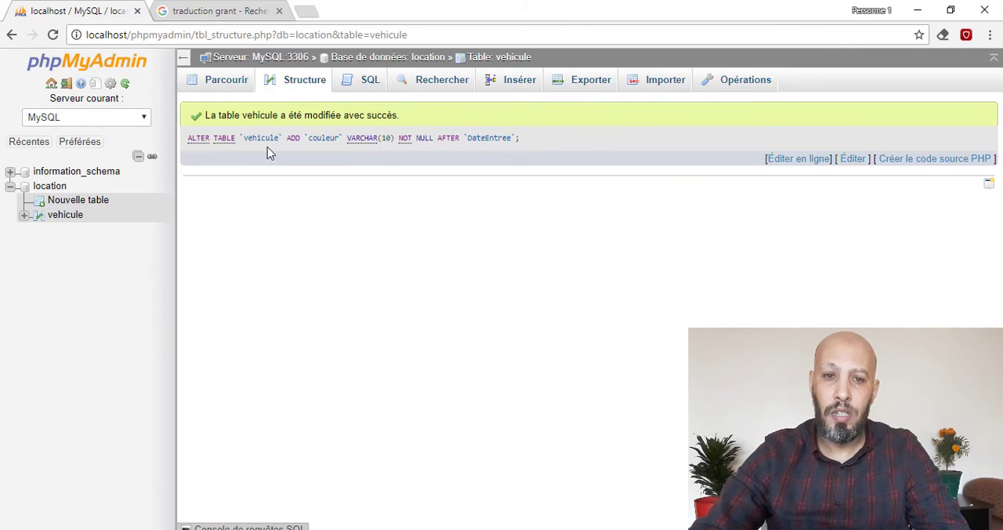
{"action": "left_click", "coordinate": [313, 85]}
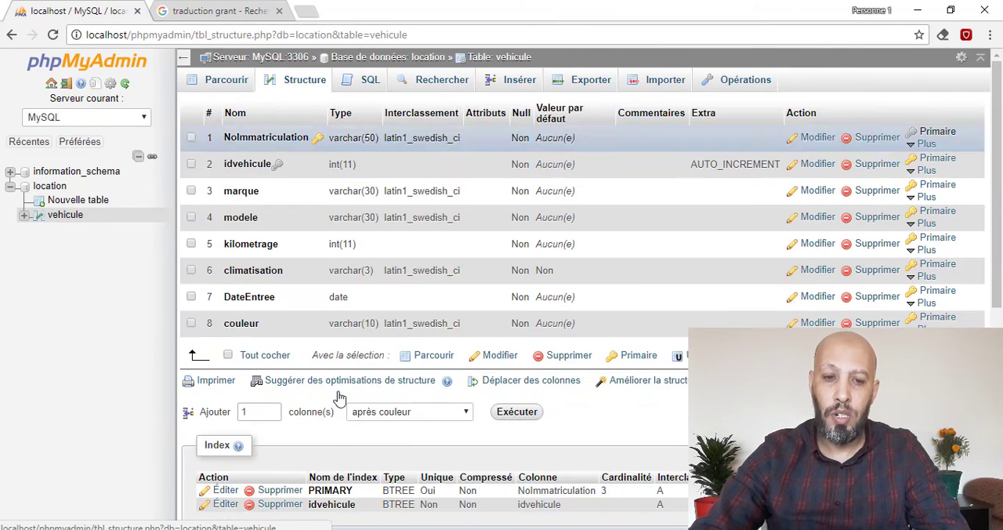
- Start a new table named table01 in the location database with columns named id and champ1
{"action": "left_click", "coordinate": [97, 202]}
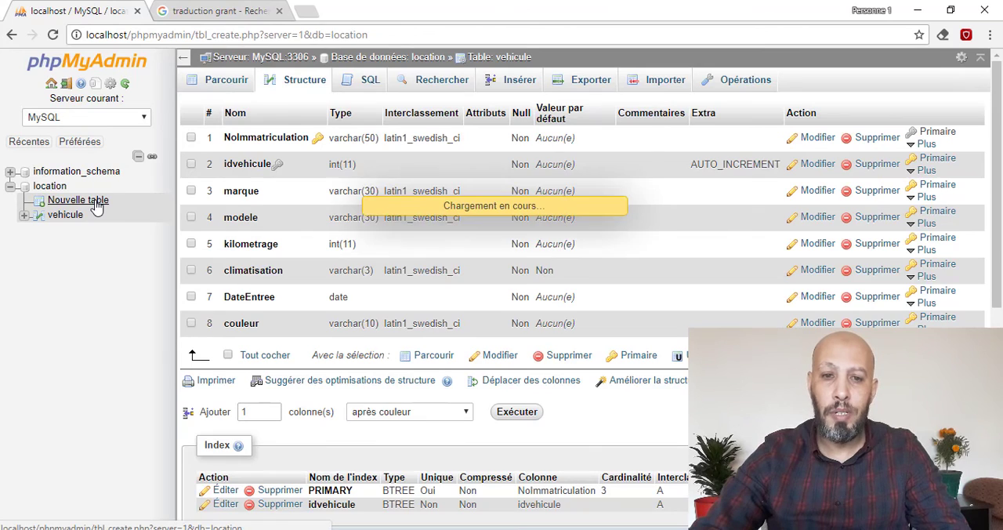
{"action": "left_click", "coordinate": [329, 102]}
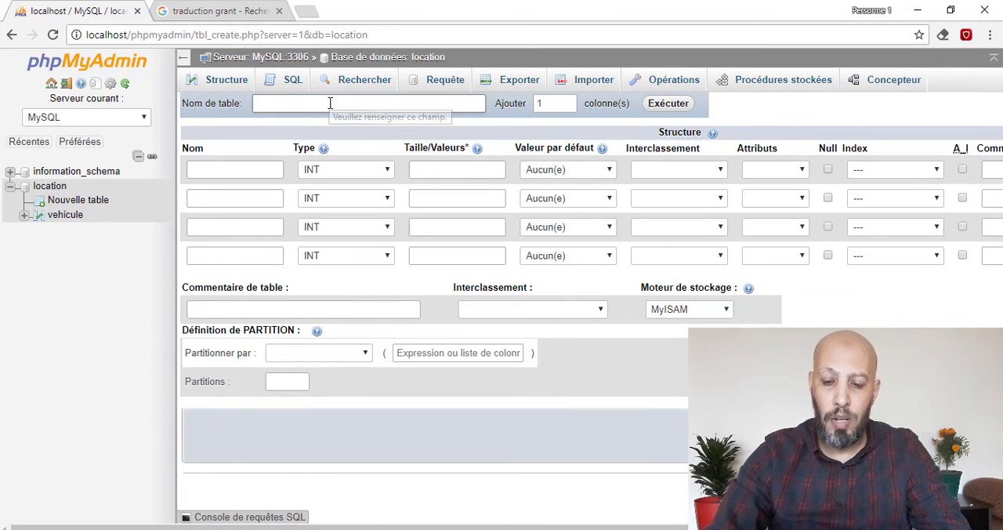
{"action": "type", "text": "table01"}
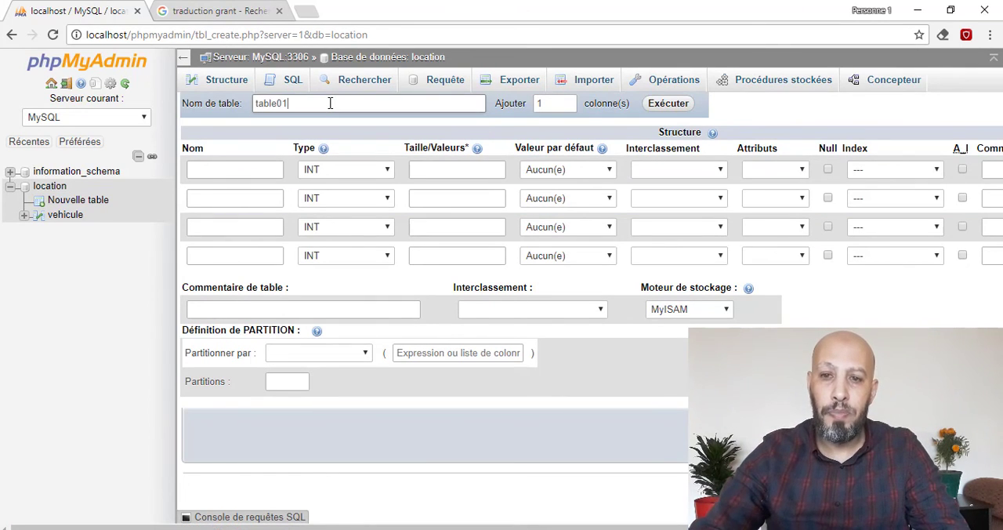
{"action": "left_click", "coordinate": [242, 167]}
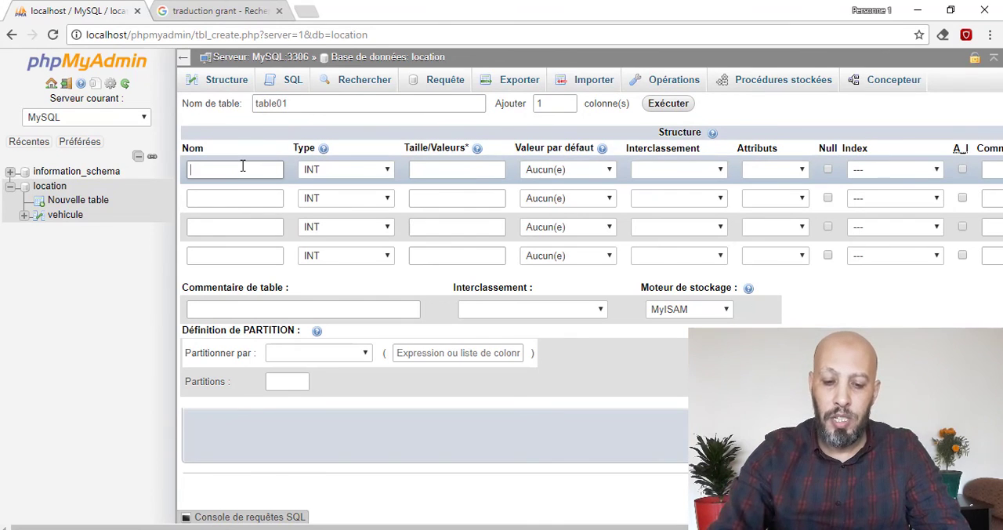
{"action": "type", "text": "id"}
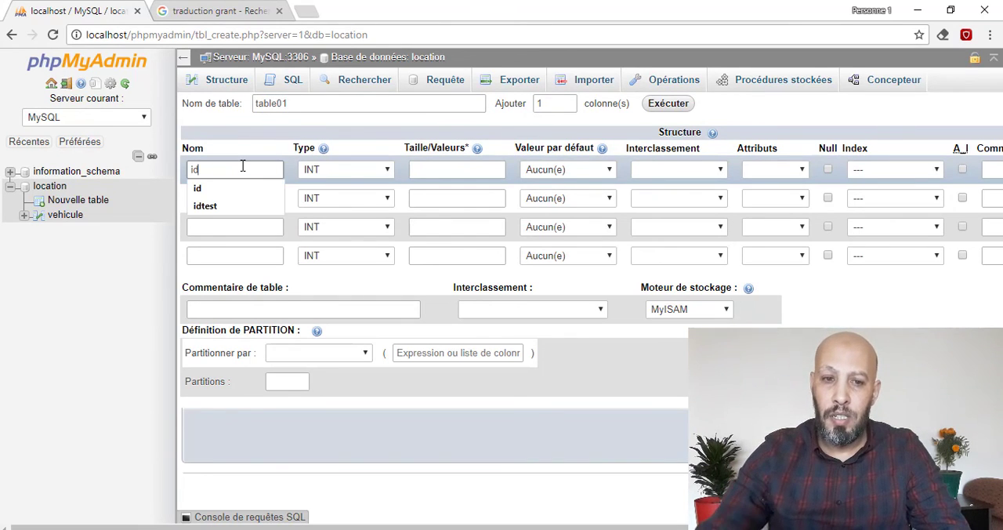
{"action": "left_click", "coordinate": [217, 199]}
{"action": "type", "text": "ch"}
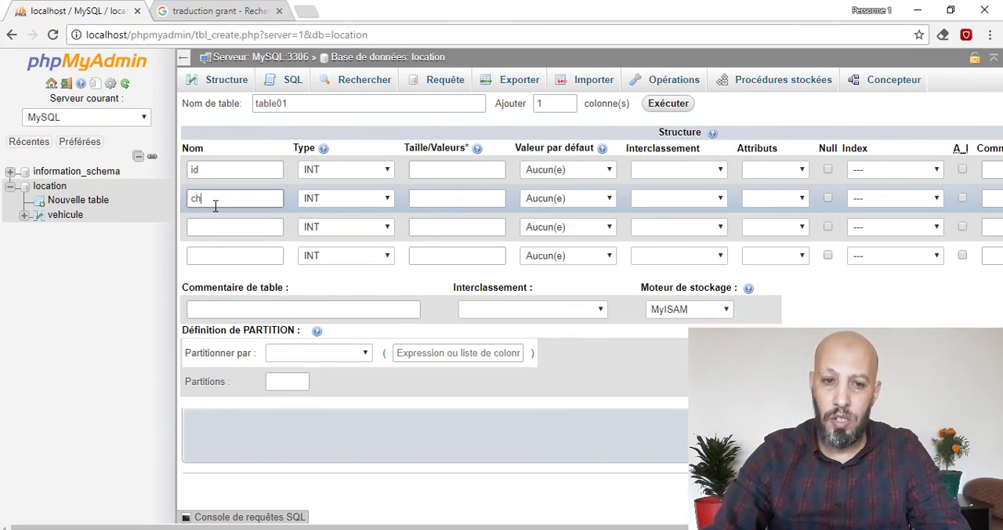
{"action": "type", "text": "amp1"}
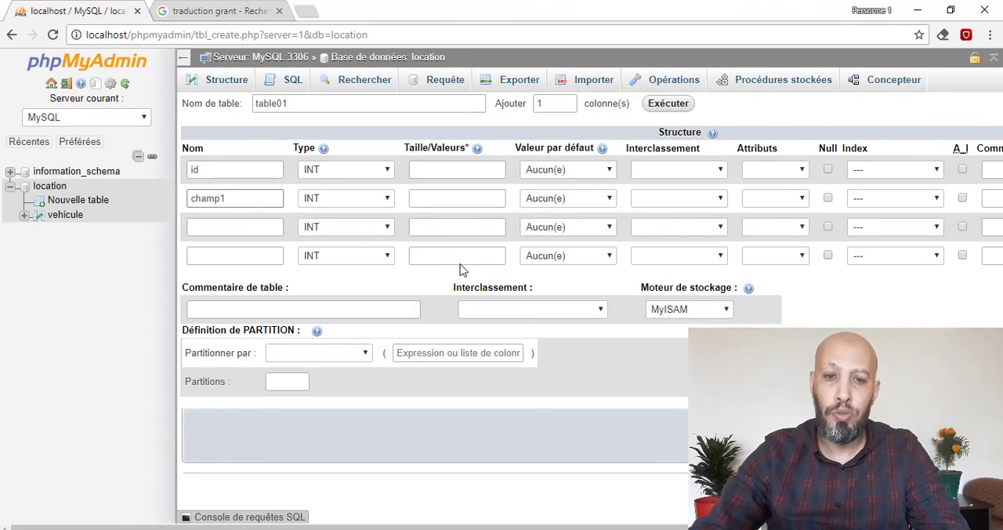
- Make champ1 a VARCHAR of length 20 and id an auto-increment primary key, and save table01
{"action": "left_click", "coordinate": [333, 198]}
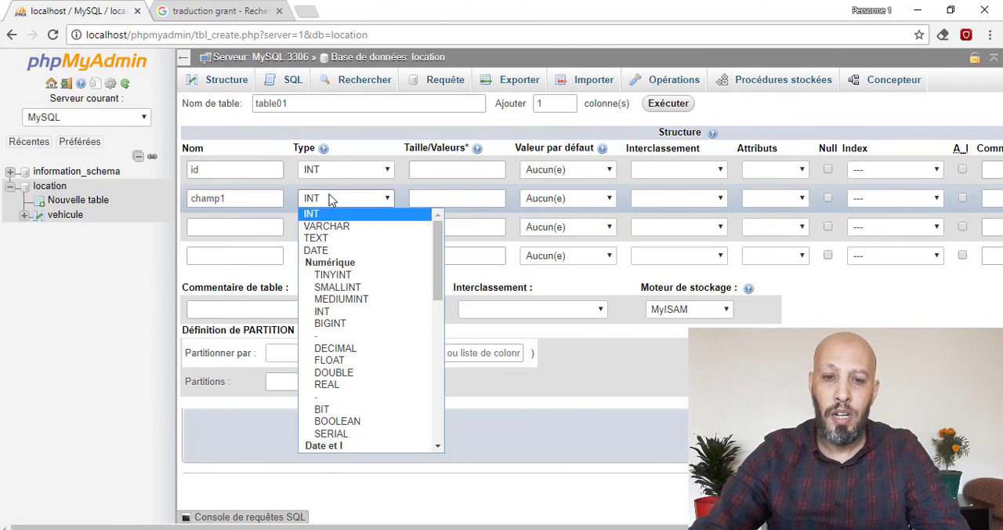
{"action": "left_click", "coordinate": [357, 226]}
{"action": "left_click", "coordinate": [431, 201]}
{"action": "type", "text": "20"}
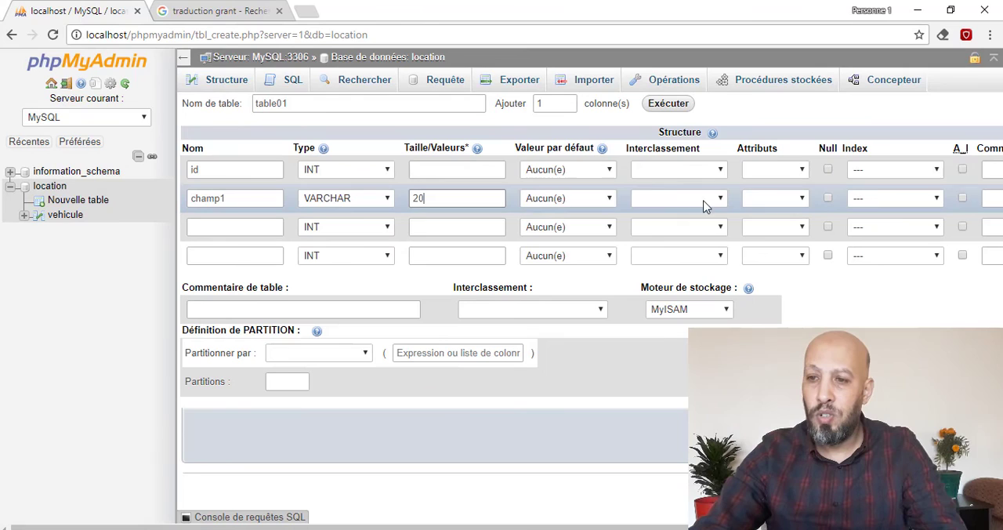
{"action": "left_click", "coordinate": [964, 174]}
{"action": "left_click", "coordinate": [569, 373]}
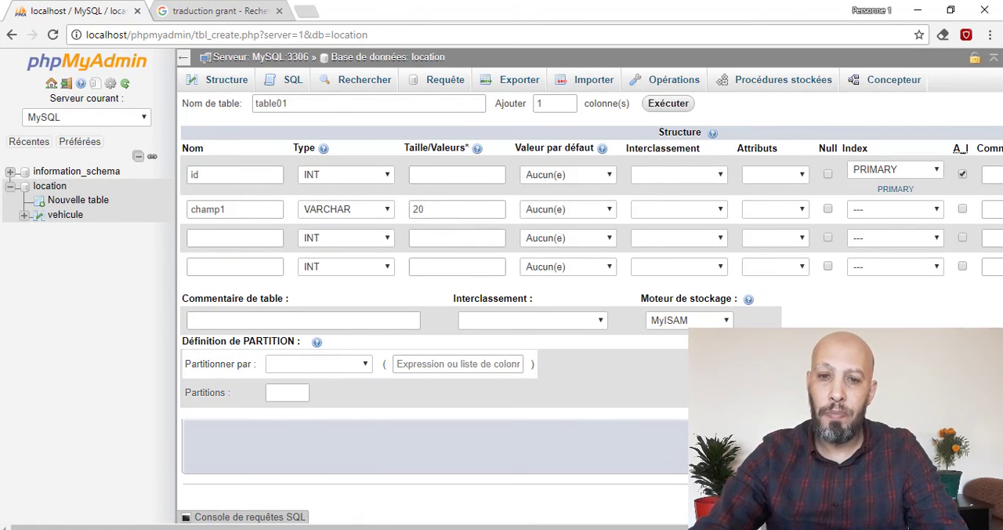
{"action": "left_click", "coordinate": [951, 445]}
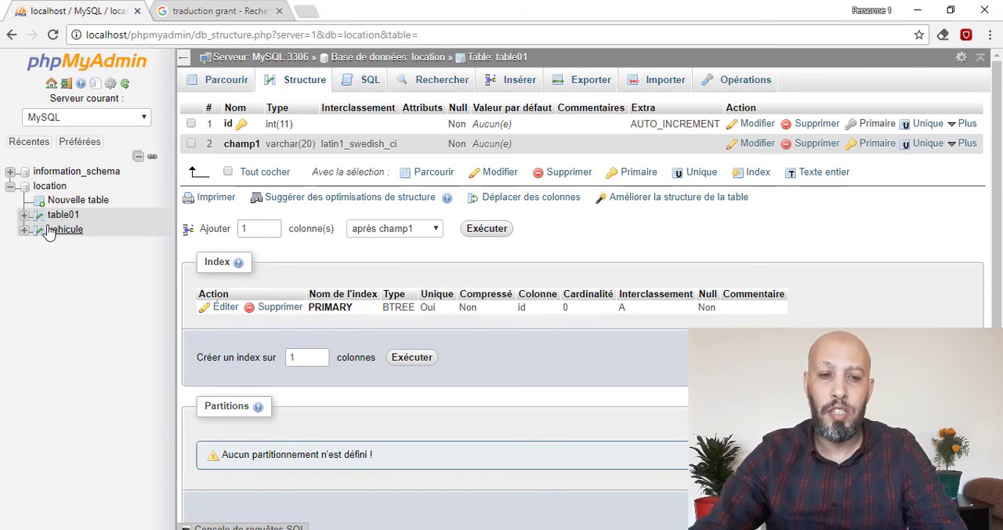